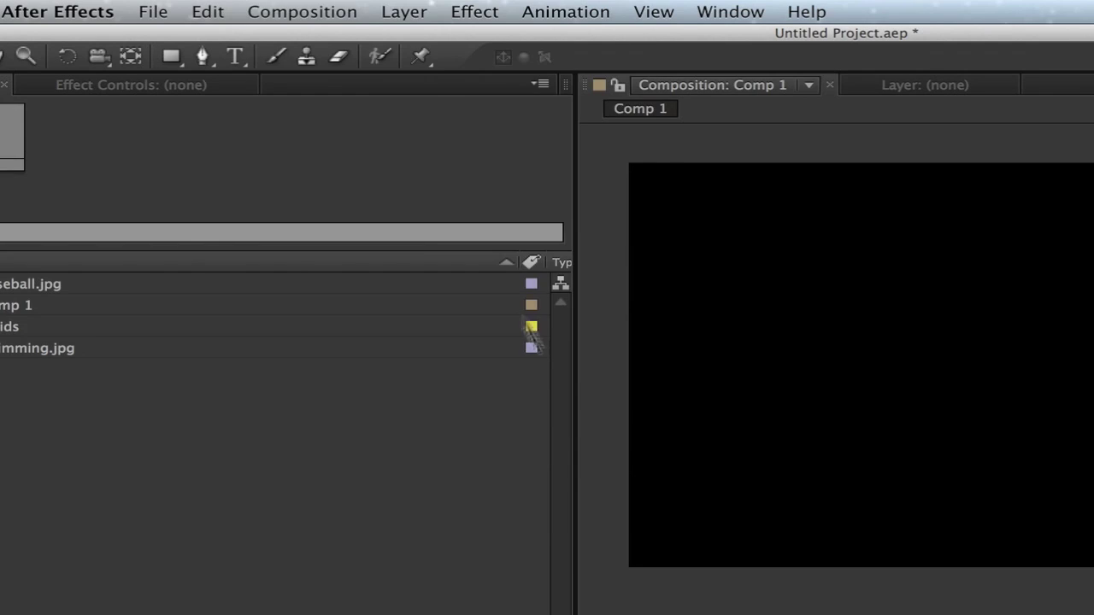
- Create Comp 2 at 1280×720, 24 fps and 0:00:30:00 duration
{"action": "left_click", "coordinate": [298, 12]}
{"action": "left_click", "coordinate": [308, 37]}
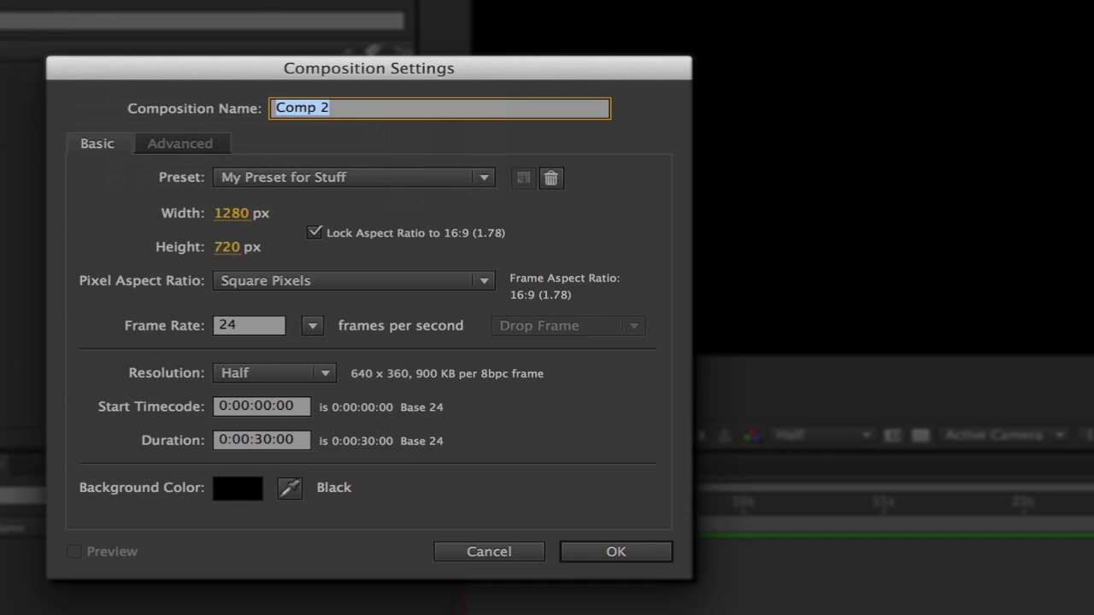
{"action": "left_click", "coordinate": [567, 552]}
- Add a black comp-sized 1280×720 solid layer to Comp 2
{"action": "left_click", "coordinate": [233, 15]}
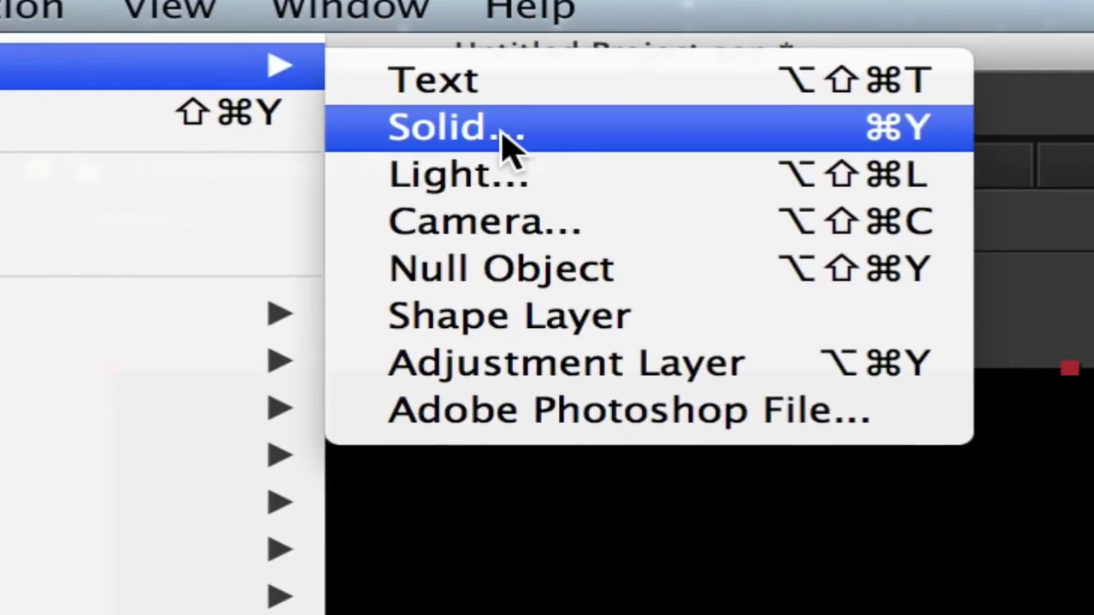
{"action": "left_click", "coordinate": [507, 142]}
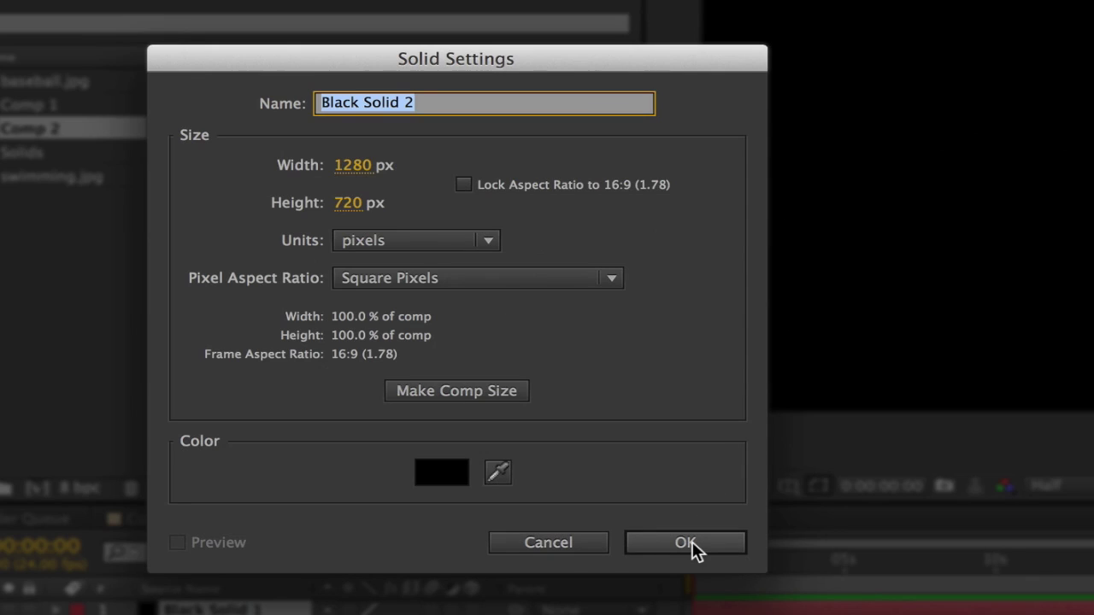
{"action": "left_click", "coordinate": [691, 541]}
{"action": "left_click", "coordinate": [461, 26]}
{"action": "mouse_move", "coordinate": [256, 533]}
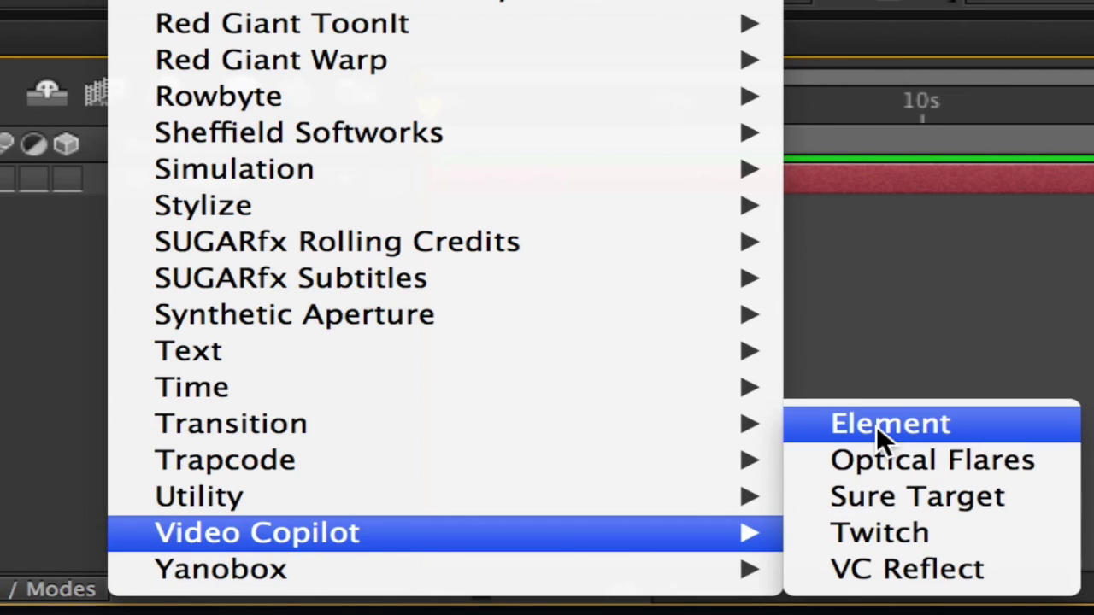
- Apply Element to the solid, place Object_28.png above it, and fill it FFFEFE
{"action": "left_click", "coordinate": [876, 425]}
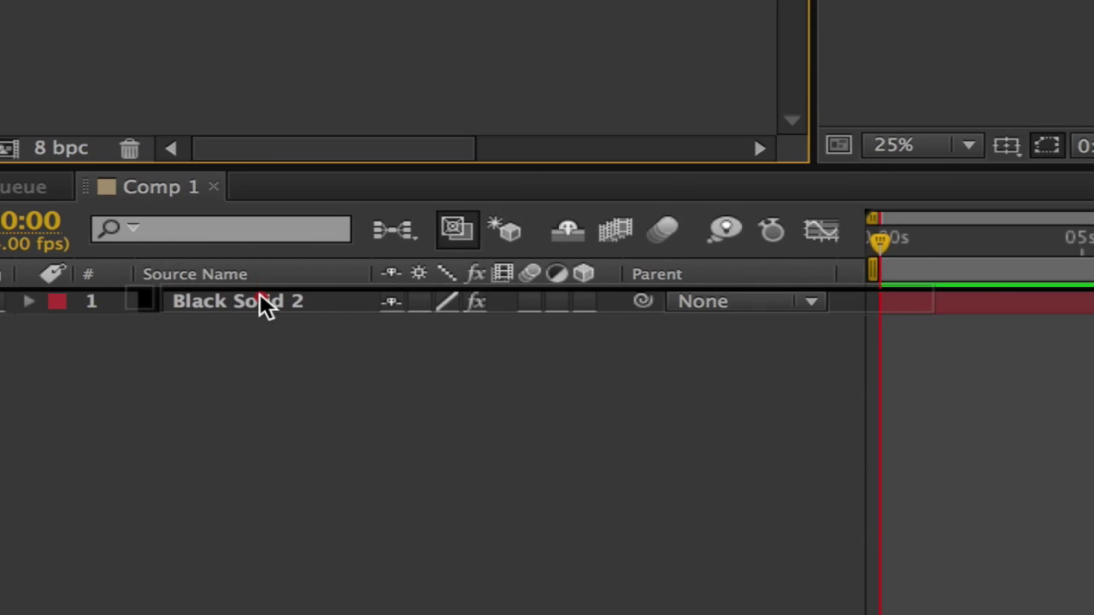
{"action": "left_click_drag", "start_coordinate": [144, 241], "coordinate": [260, 295]}
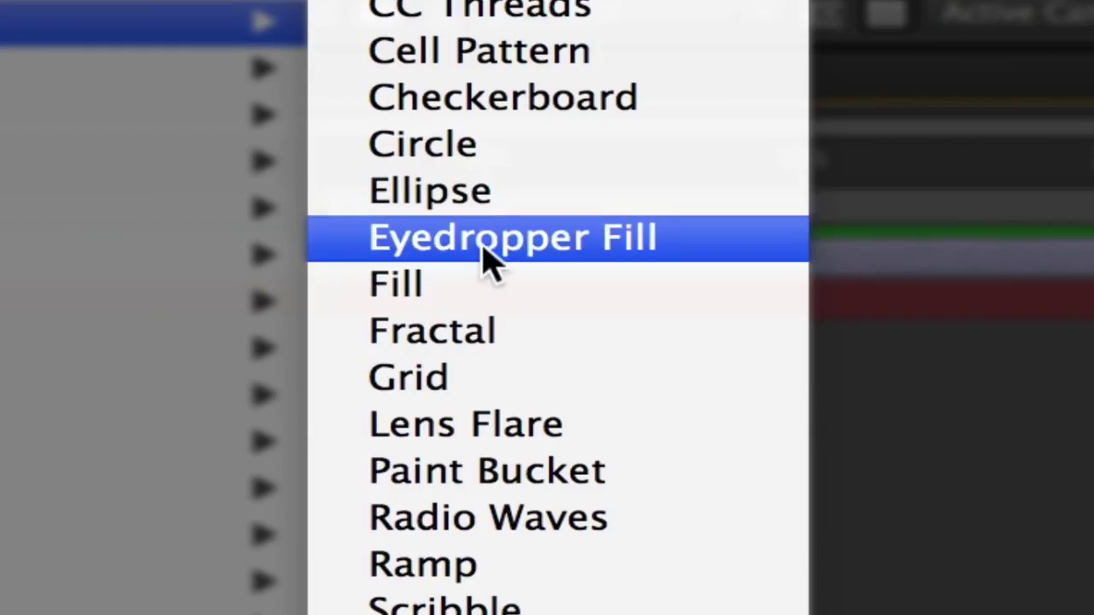
{"action": "mouse_move", "coordinate": [359, 291]}
{"action": "left_click", "coordinate": [482, 266]}
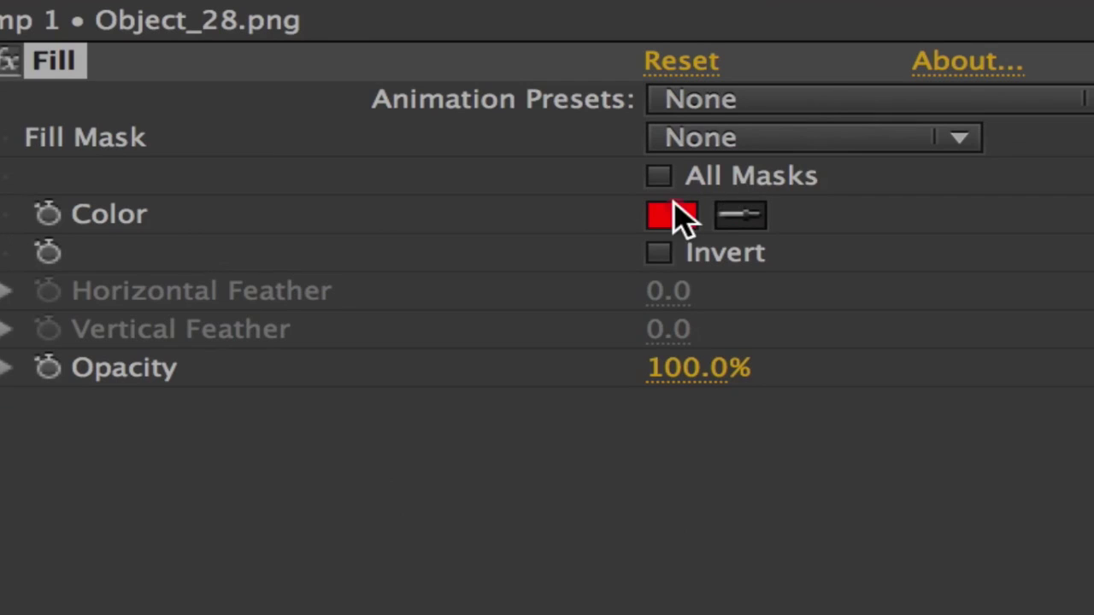
{"action": "left_click", "coordinate": [674, 215]}
{"action": "left_click_drag", "start_coordinate": [381, 261], "coordinate": [94, 68]}
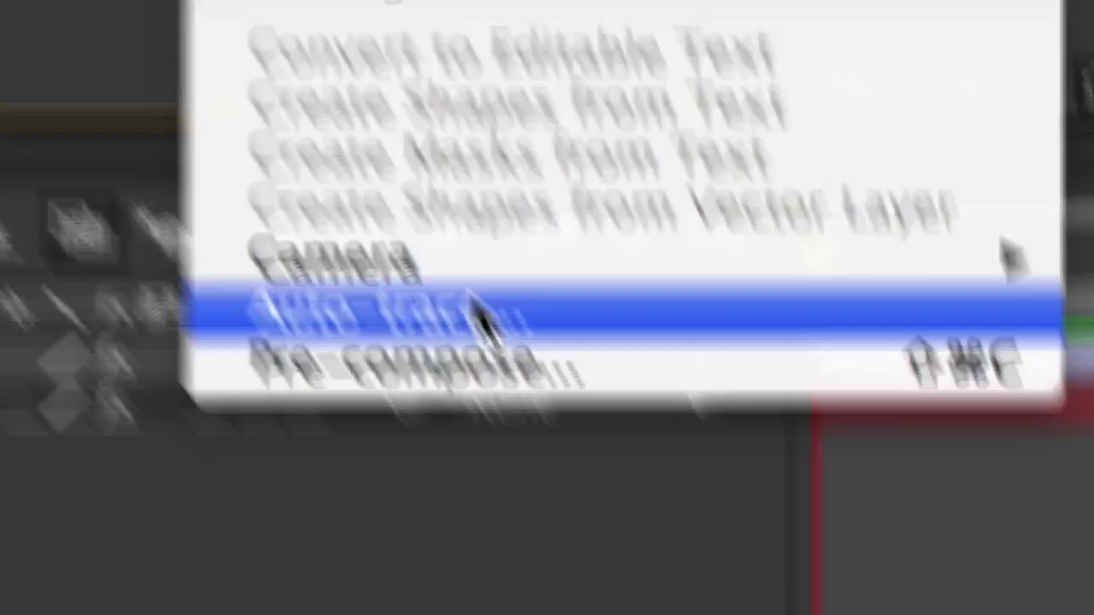
- Auto-trace the Object_28.png logo with default settings into luminance mask paths
{"action": "left_click", "coordinate": [479, 301]}
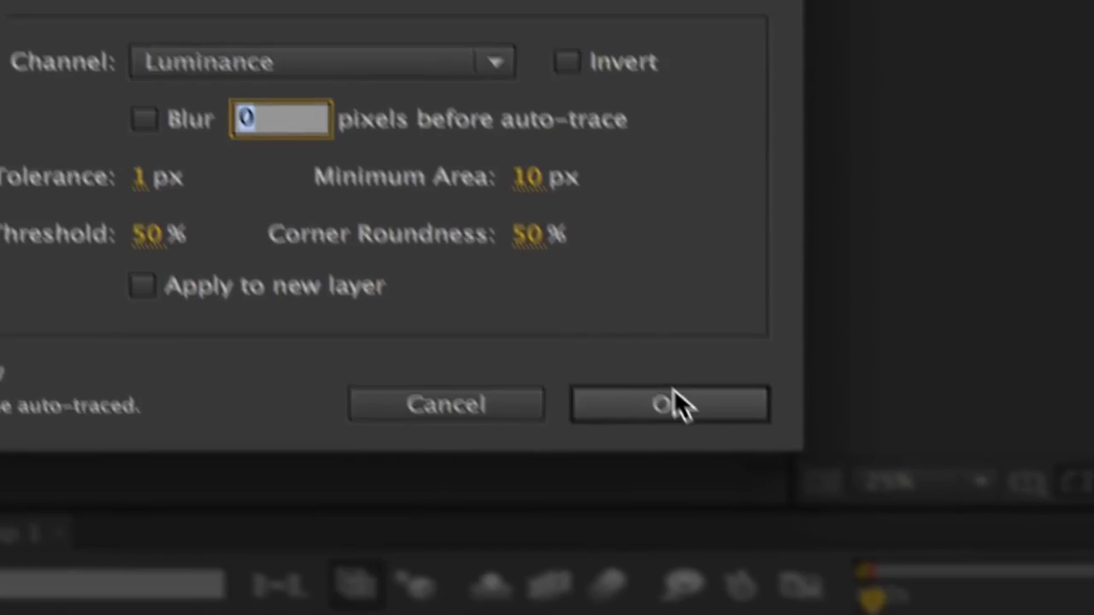
{"action": "left_click", "coordinate": [674, 395]}
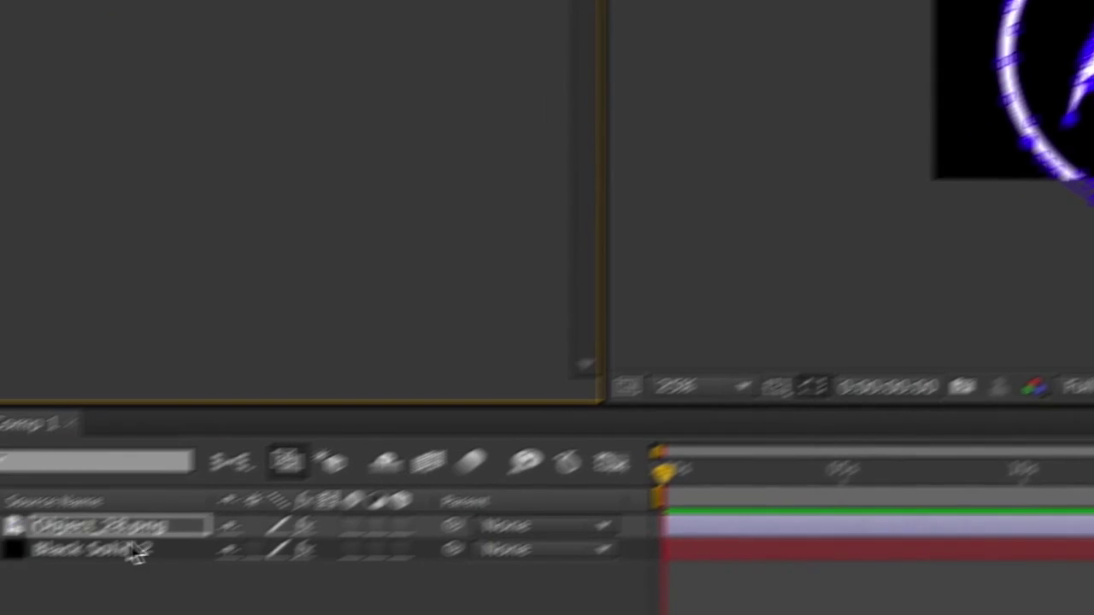
- On Black Solid 2, set Element's Custom Path Layer 1 to Object_28.png
{"action": "left_click", "coordinate": [282, 556]}
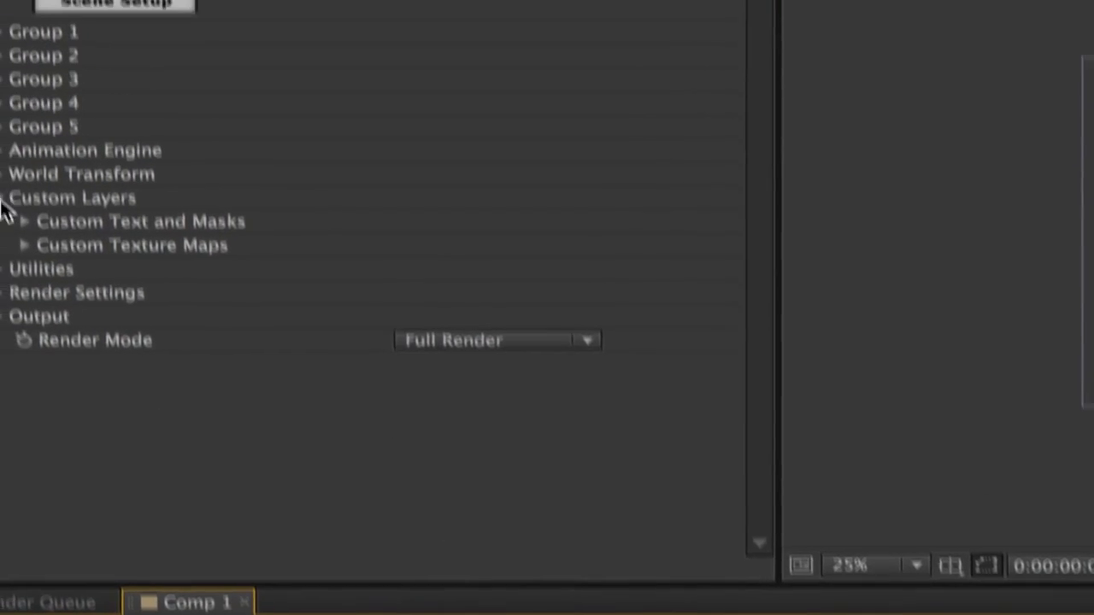
{"action": "left_click", "coordinate": [41, 311]}
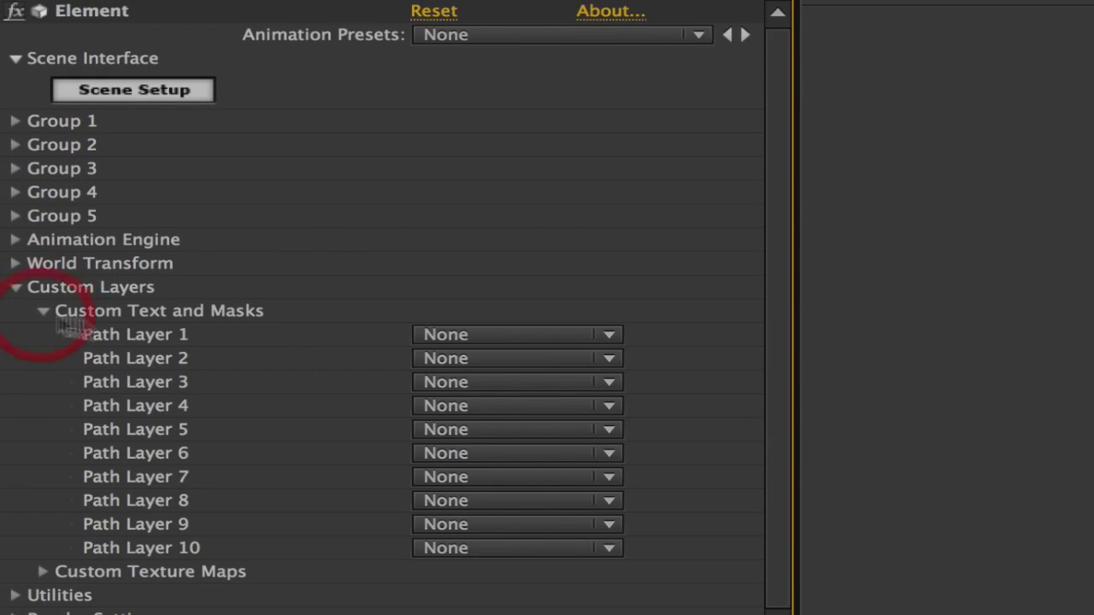
{"action": "left_click", "coordinate": [438, 339]}
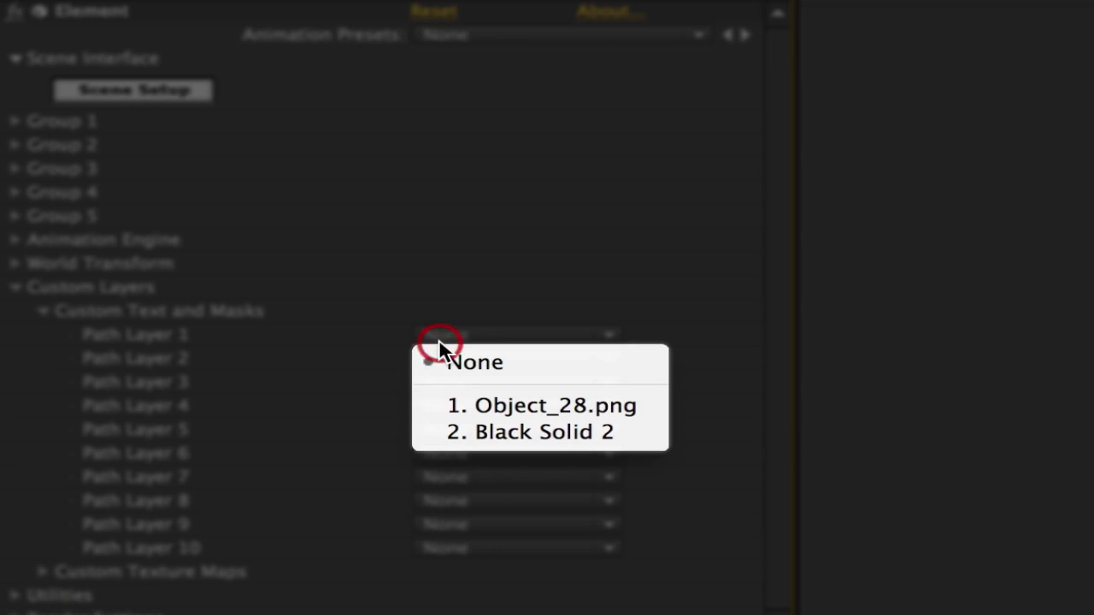
{"action": "left_click", "coordinate": [491, 398]}
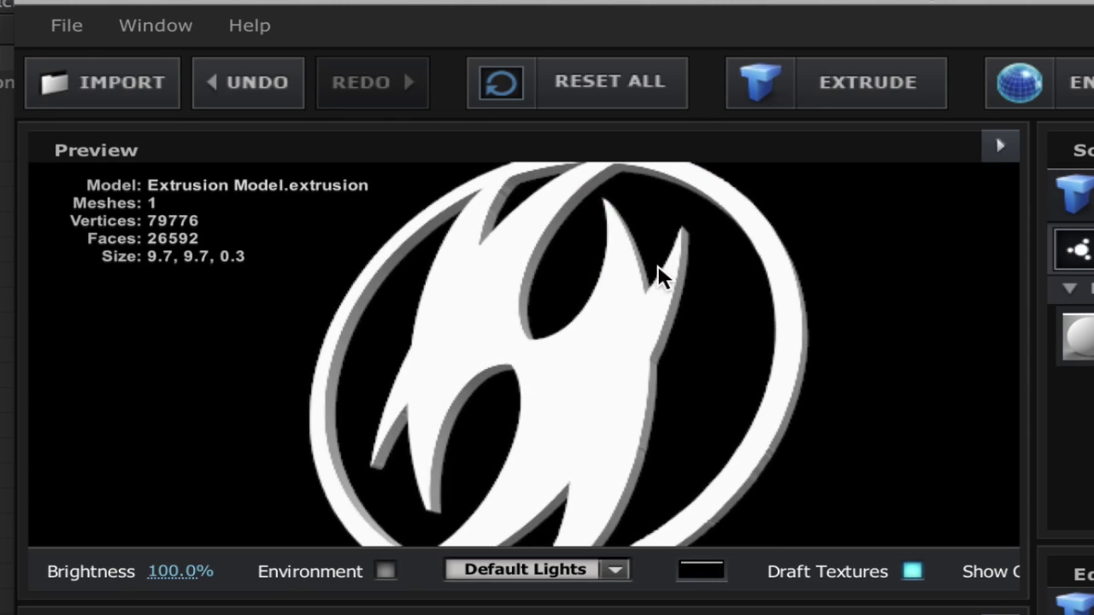
- Orbit the extruded logo, then pick a green gear from a 'generic logo' image search
{"action": "mouse_move", "coordinate": [659, 272]}
{"action": "left_mouse_down"}
{"action": "mouse_move", "coordinate": [695, 311]}
{"action": "mouse_move", "coordinate": [909, 351]}
{"action": "mouse_move", "coordinate": [715, 230]}
{"action": "mouse_move", "coordinate": [698, 203]}
{"action": "mouse_move", "coordinate": [576, 319]}
{"action": "mouse_move", "coordinate": [500, 359]}
{"action": "mouse_move", "coordinate": [354, 359]}
{"action": "mouse_move", "coordinate": [262, 376]}
{"action": "mouse_move", "coordinate": [349, 410]}
{"action": "mouse_move", "coordinate": [384, 410]}
{"action": "mouse_move", "coordinate": [412, 380]}
{"action": "mouse_move", "coordinate": [640, 325]}
{"action": "left_mouse_up"}
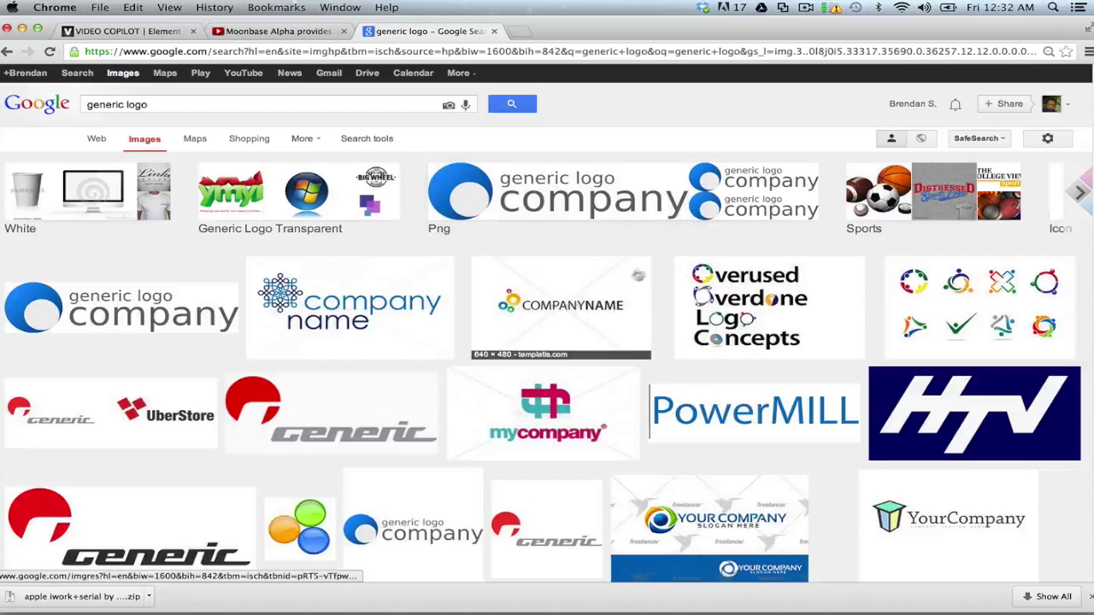
{"action": "scroll", "coordinate": [528, 326], "scroll_direction": "down", "scroll_amount": 5}
{"action": "scroll", "coordinate": [528, 326], "scroll_direction": "down", "scroll_amount": 1}
{"action": "scroll", "coordinate": [528, 327], "scroll_direction": "down", "scroll_amount": 1}
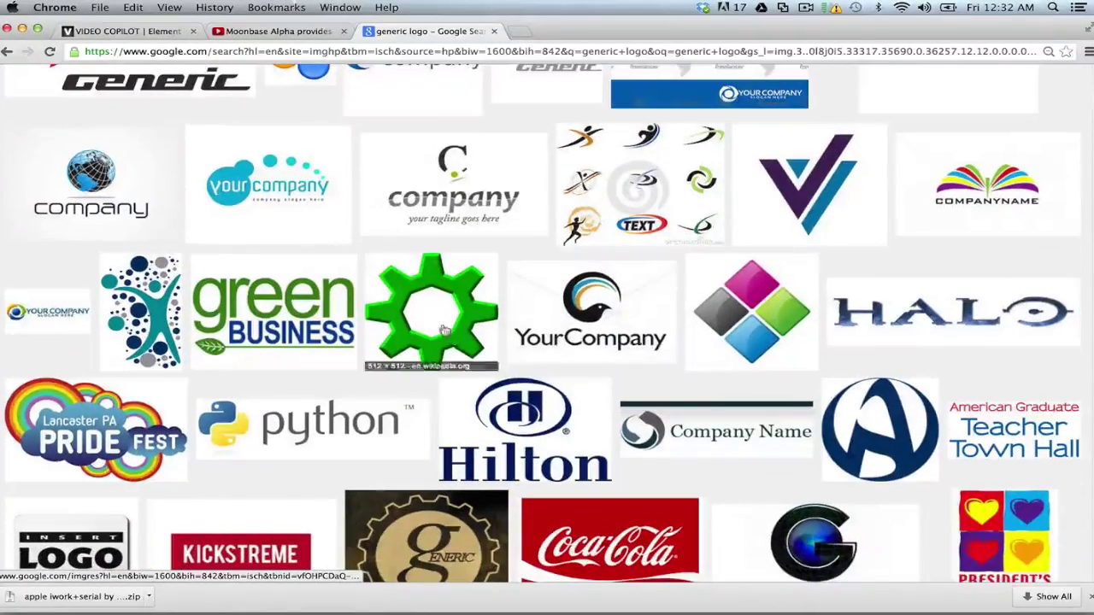
{"action": "left_click", "coordinate": [441, 321]}
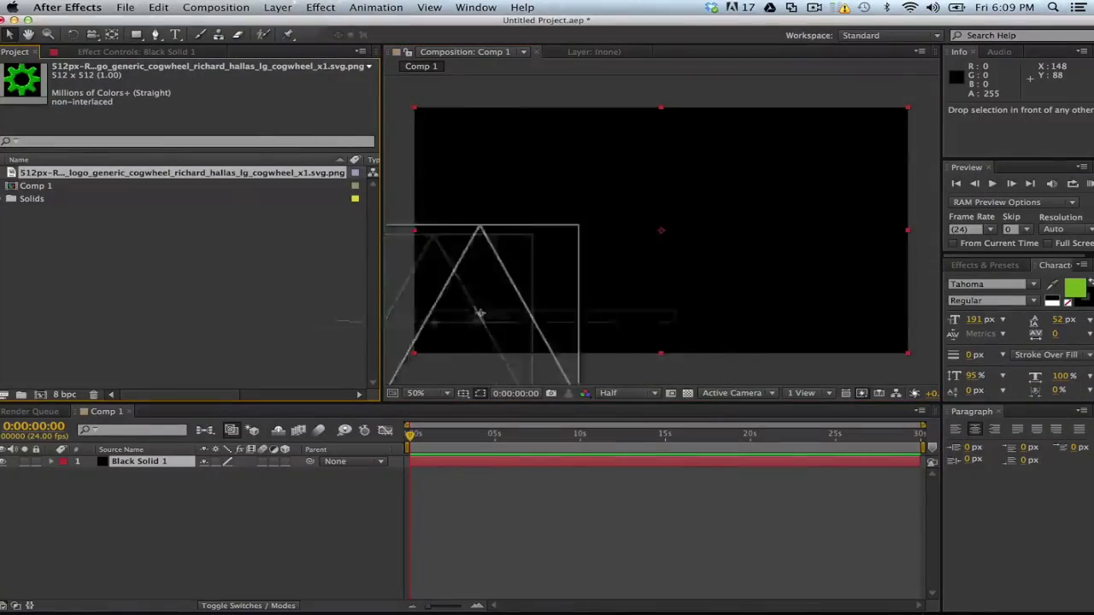
- Center the green cogwheel in the comp and start a Pen mask along its edge
{"action": "left_click_drag", "start_coordinate": [480, 313], "coordinate": [659, 230]}
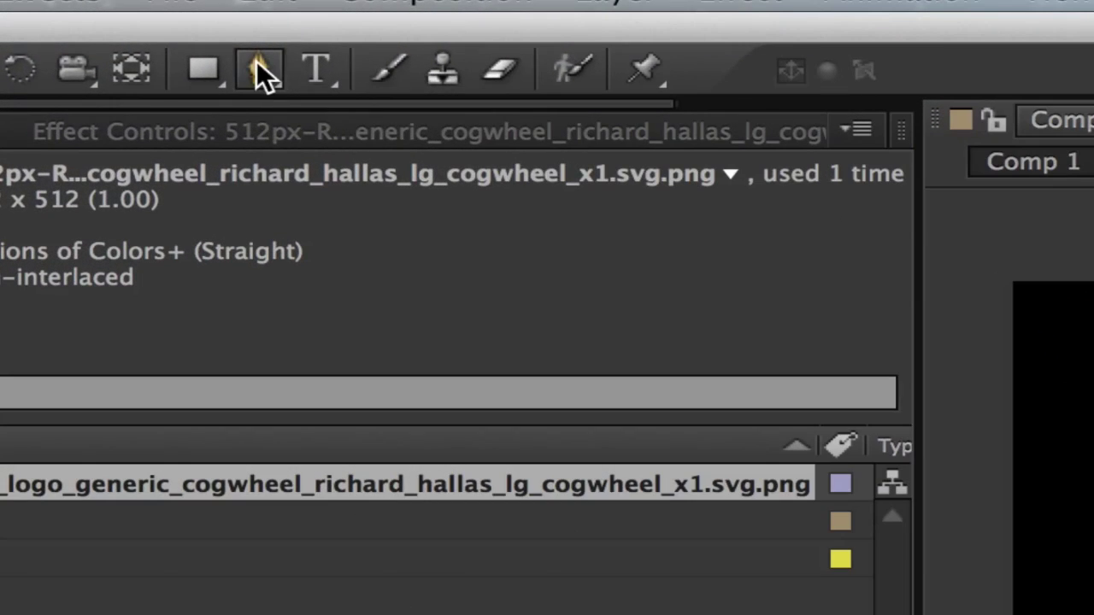
{"action": "left_click", "coordinate": [155, 34]}
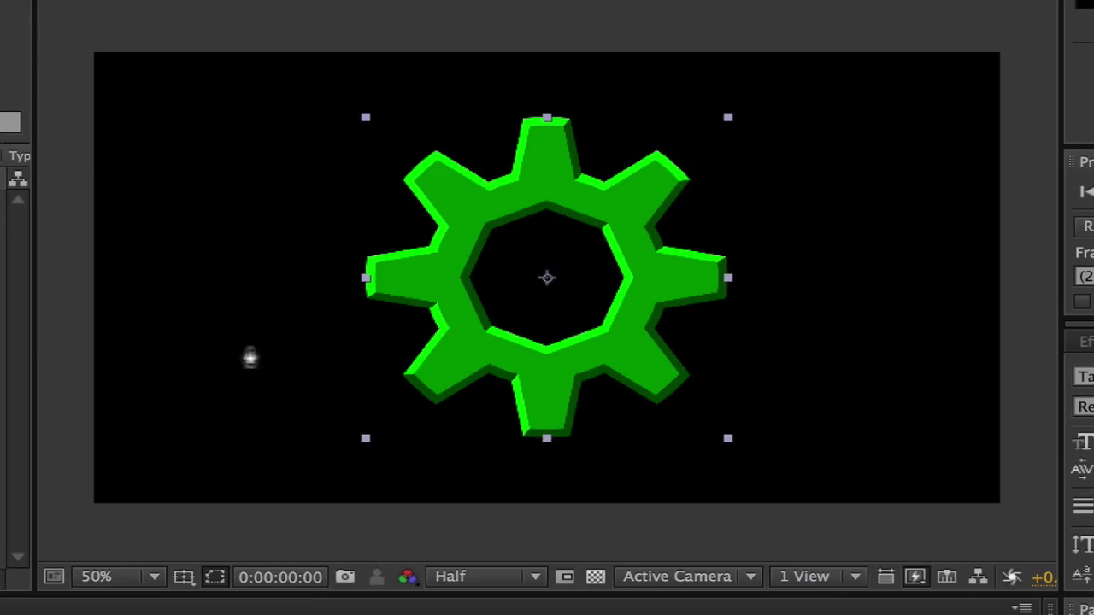
{"action": "left_click", "coordinate": [433, 405]}
{"action": "left_click", "coordinate": [486, 376]}
{"action": "left_click", "coordinate": [507, 385]}
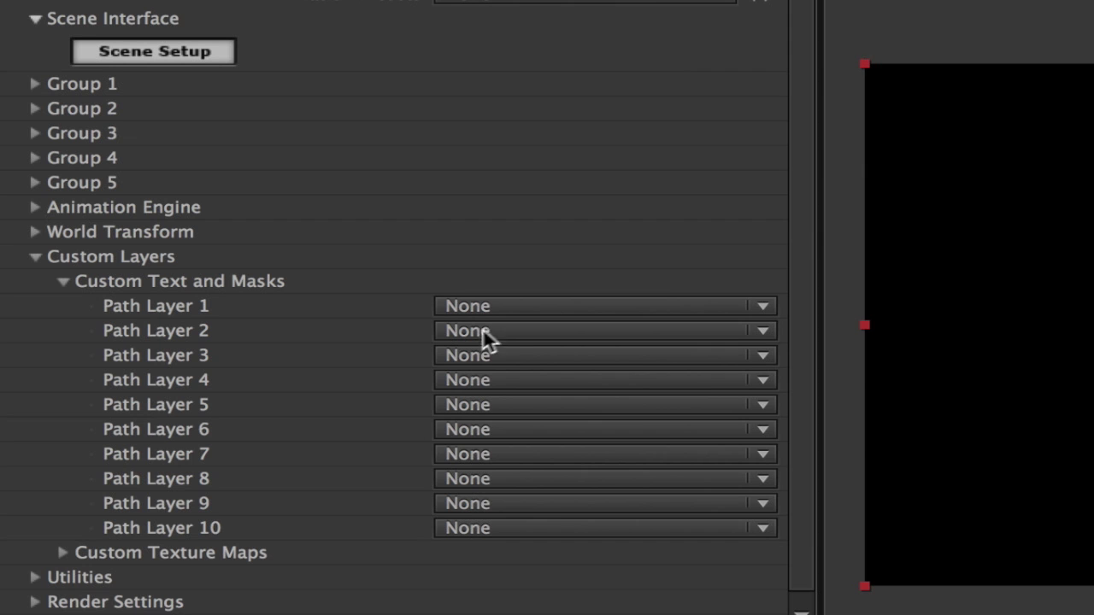
- Set Path Layer 1 to the cogwheel and extrude it in Scene Setup
{"action": "left_click", "coordinate": [487, 307]}
{"action": "left_click", "coordinate": [537, 381]}
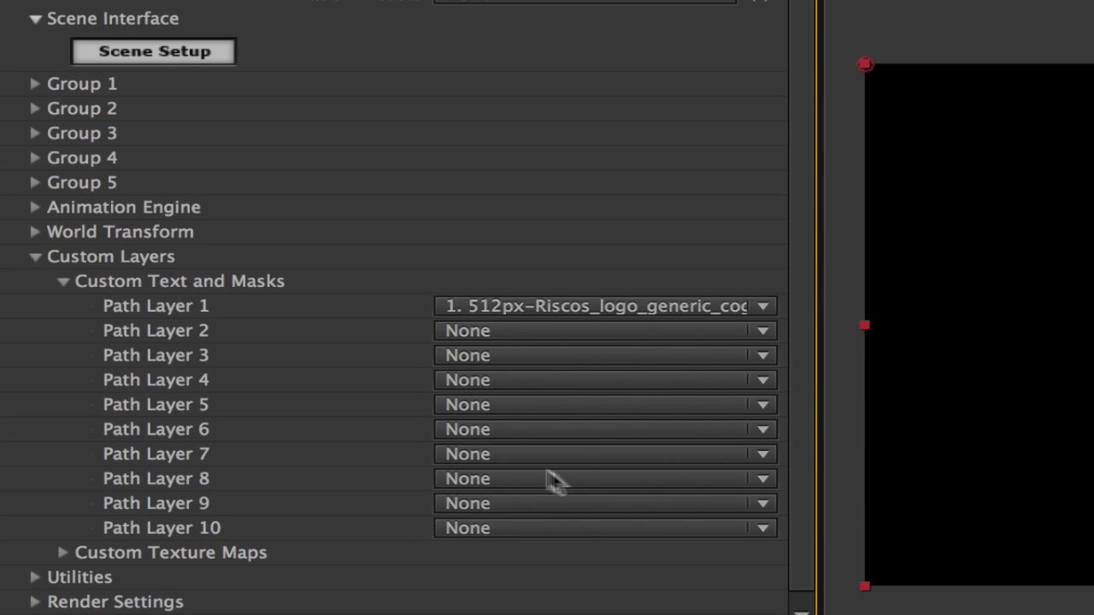
{"action": "left_click", "coordinate": [171, 52]}
{"action": "left_click", "coordinate": [766, 90]}
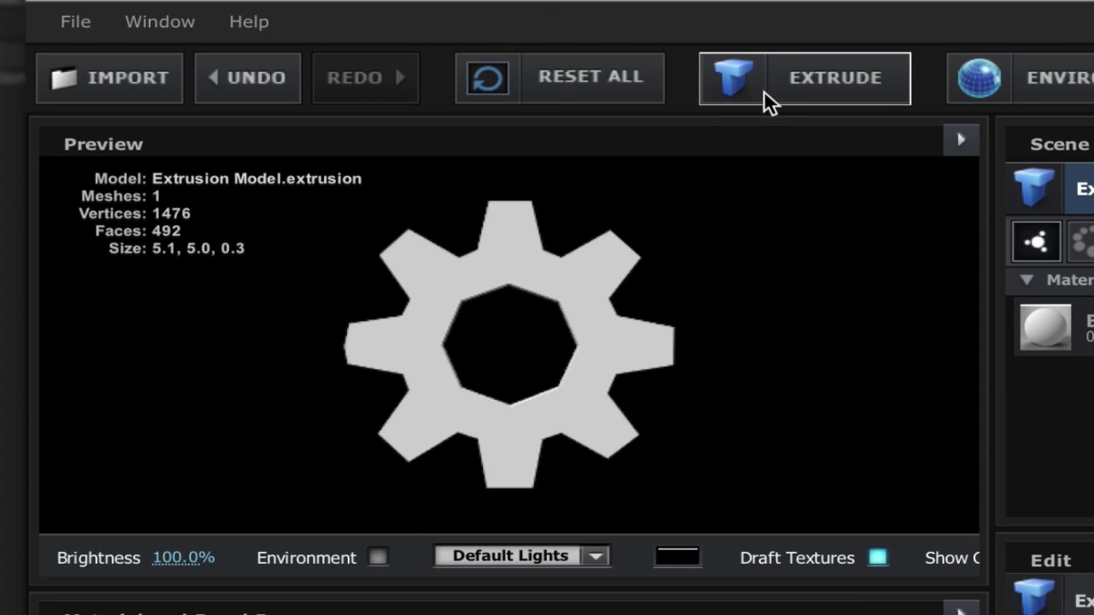
{"action": "left_click_drag", "start_coordinate": [703, 367], "coordinate": [610, 317]}
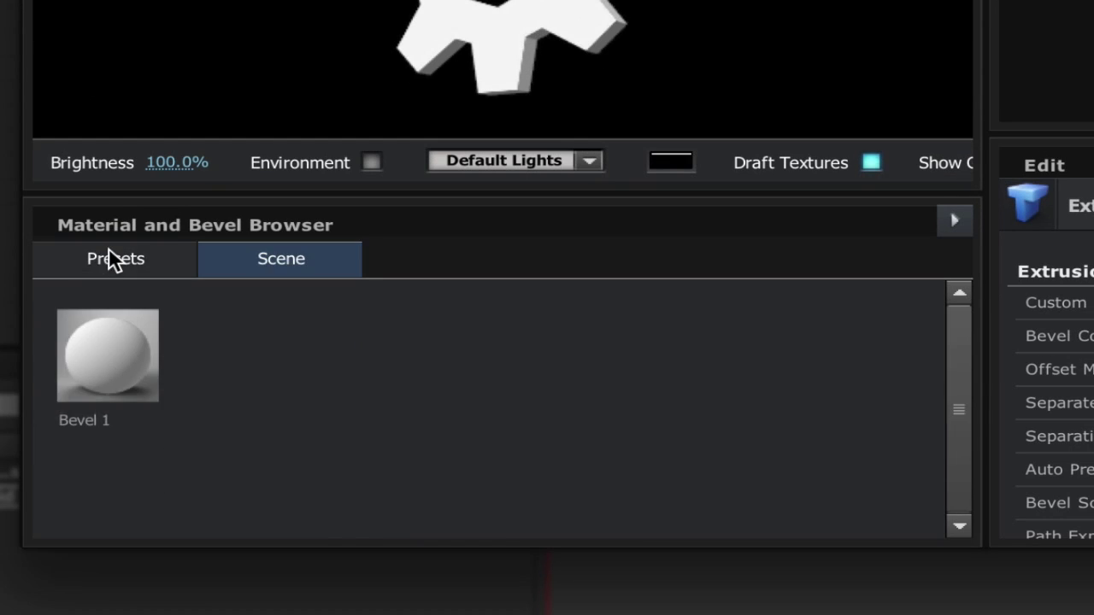
- Apply the bronze preset from Materials > Pro_Shaders > Metal
{"action": "left_click", "coordinate": [109, 254]}
{"action": "left_click", "coordinate": [71, 360]}
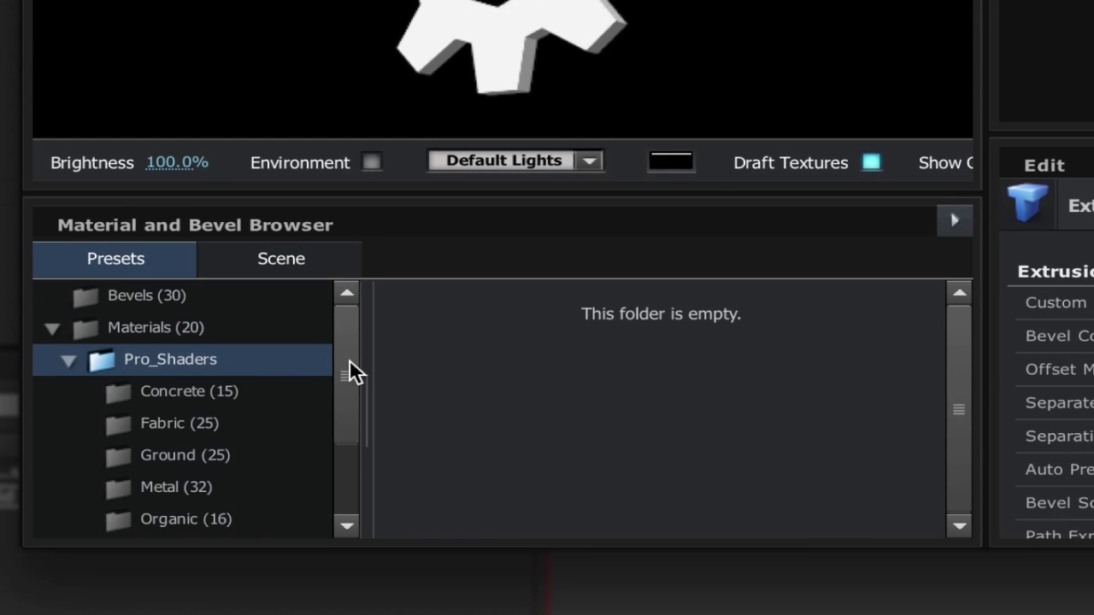
{"action": "left_click_drag", "start_coordinate": [349, 371], "coordinate": [338, 461]}
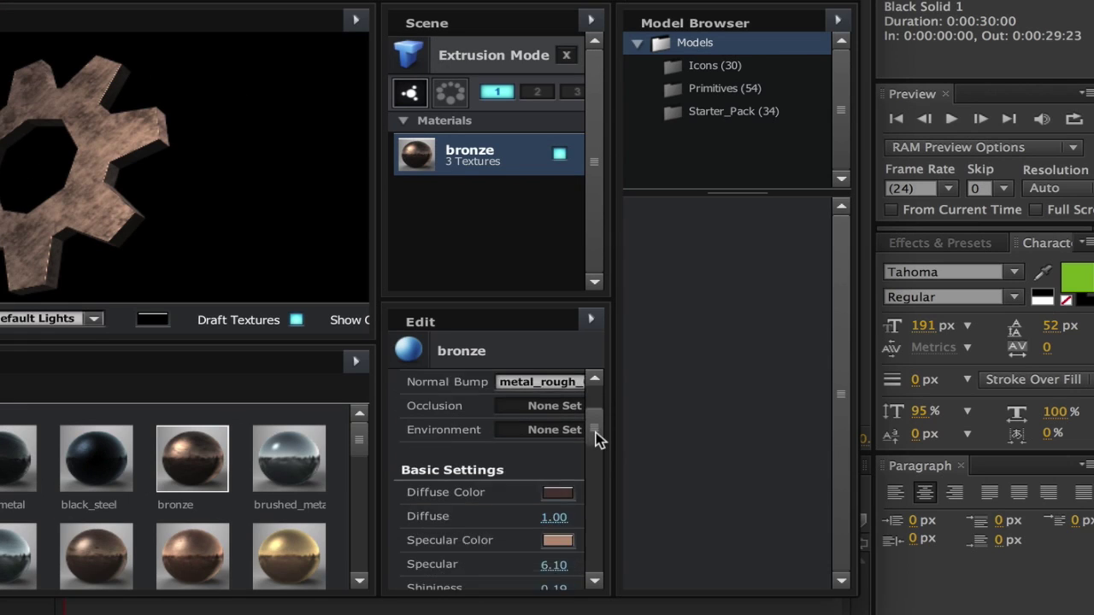
- Deepen the gear's extrusion, enlarge bevel size and depth, and use one bevel segment
{"action": "mouse_move", "coordinate": [592, 413]}
{"action": "left_mouse_down"}
{"action": "mouse_move", "coordinate": [596, 437]}
{"action": "mouse_move", "coordinate": [642, 418]}
{"action": "left_mouse_up"}
{"action": "left_click", "coordinate": [493, 145]}
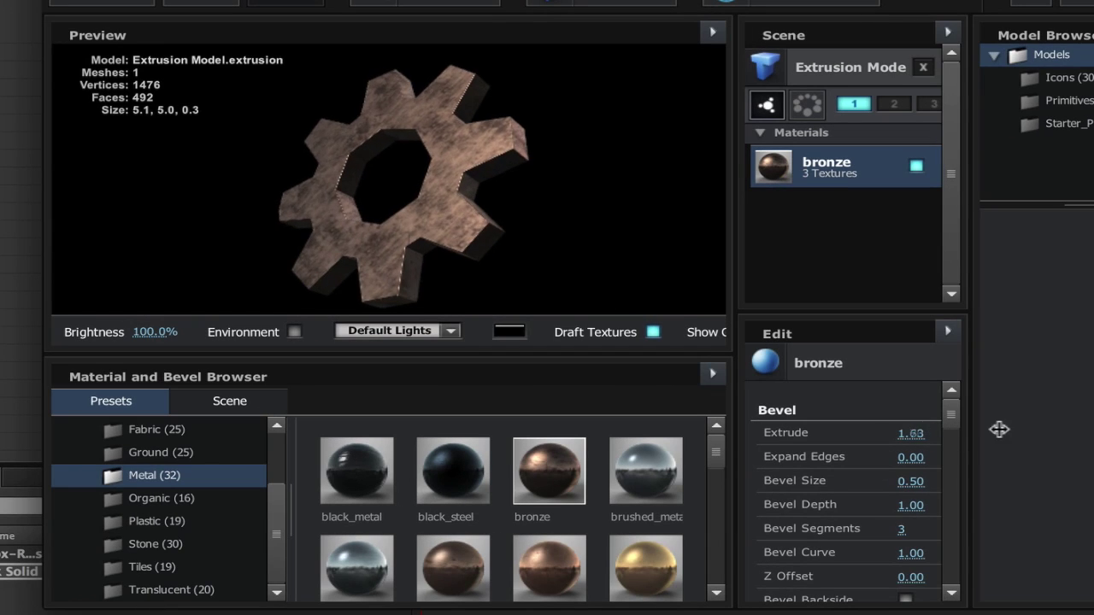
{"action": "left_click_drag", "start_coordinate": [998, 429], "coordinate": [1032, 437]}
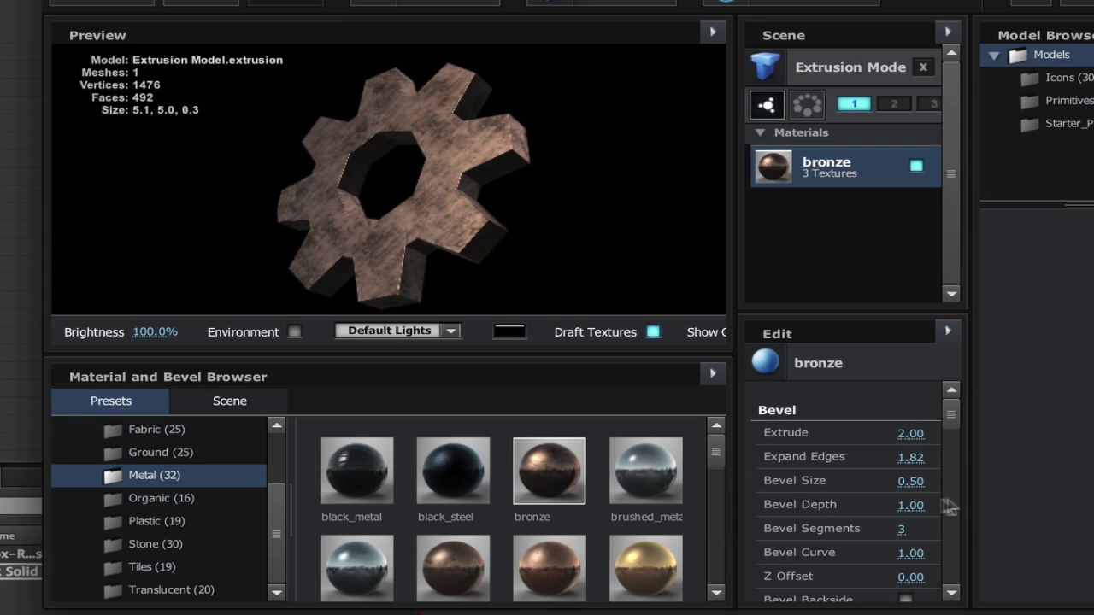
{"action": "left_click_drag", "start_coordinate": [990, 479], "coordinate": [1085, 479]}
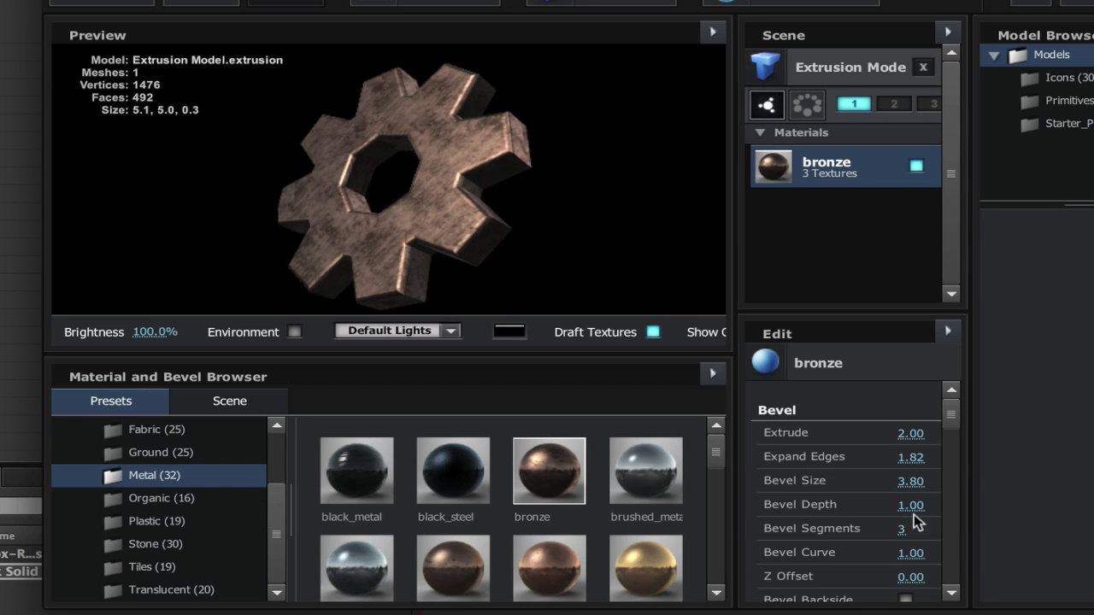
{"action": "left_click_drag", "start_coordinate": [913, 516], "coordinate": [1061, 479]}
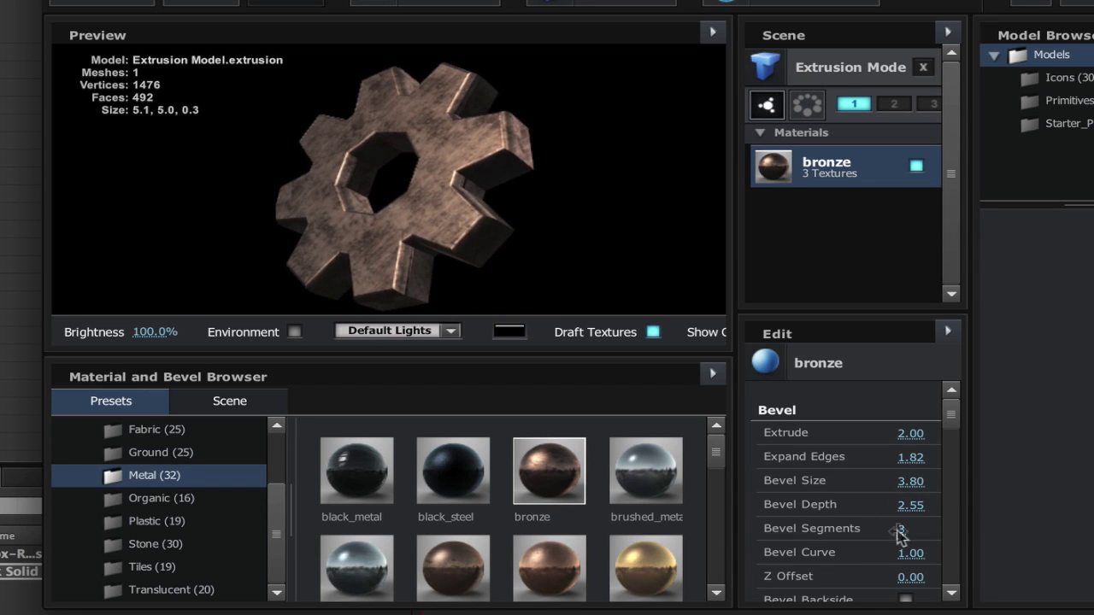
{"action": "left_click_drag", "start_coordinate": [906, 523], "coordinate": [993, 538]}
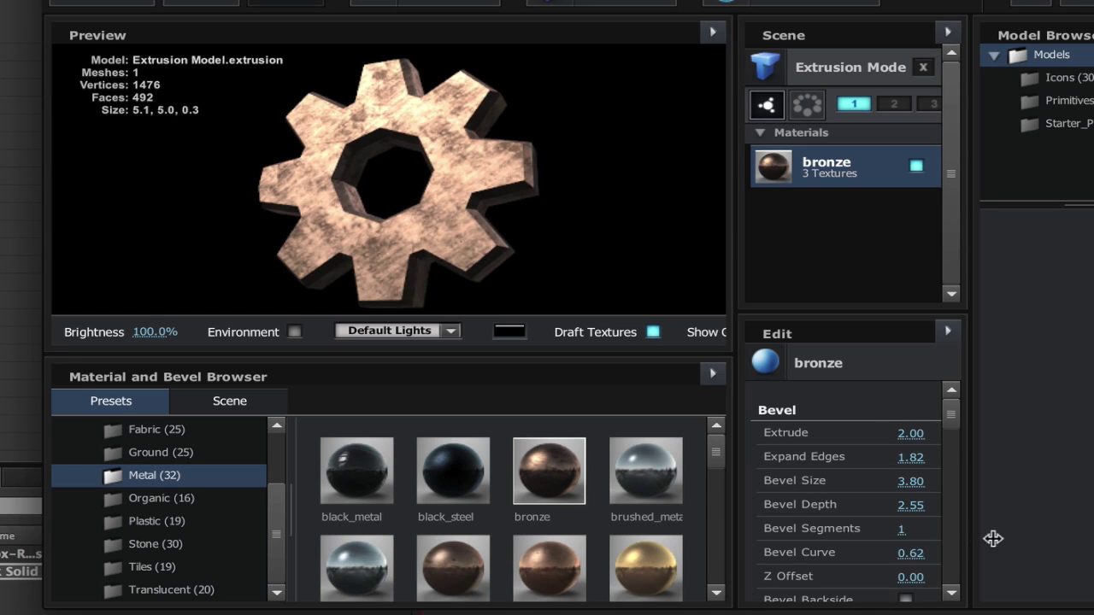
- Set bevel curve to about 0.81 and enable Bevel Backside
{"action": "left_click_drag", "start_coordinate": [906, 549], "coordinate": [419, 216]}
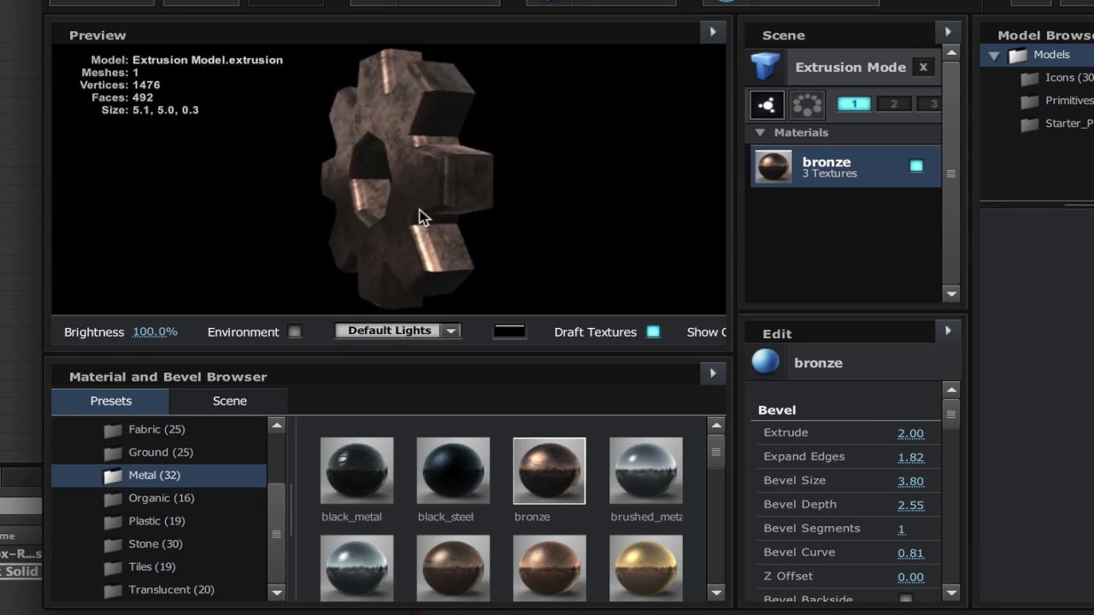
{"action": "scroll", "coordinate": [948, 439], "scroll_direction": "down", "scroll_amount": 3}
{"action": "left_click", "coordinate": [906, 525]}
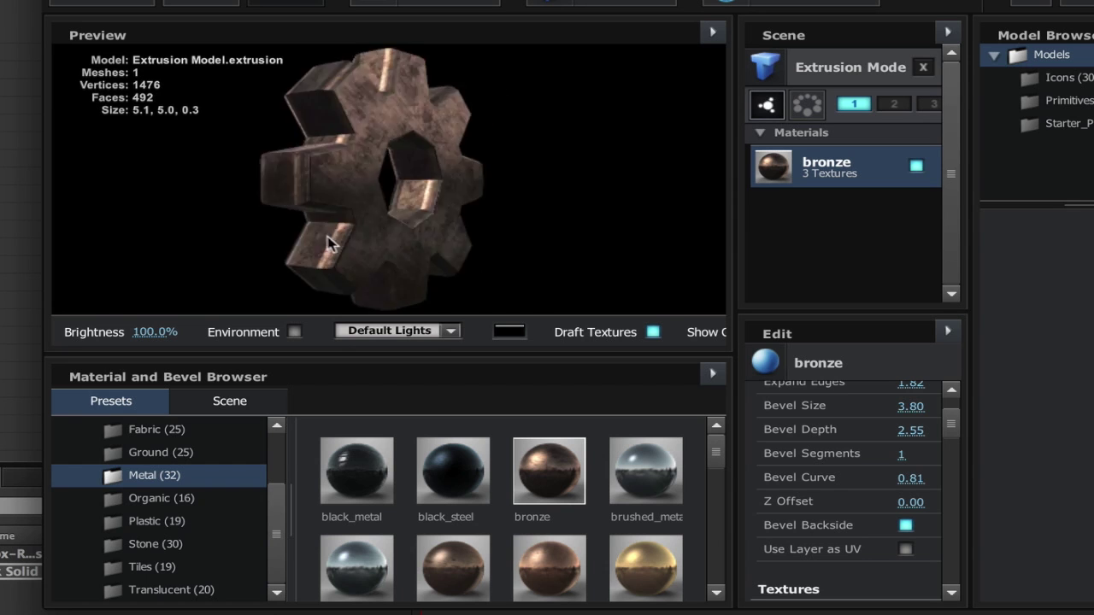
{"action": "left_click_drag", "start_coordinate": [331, 243], "coordinate": [200, 217]}
{"action": "mouse_move", "coordinate": [951, 423]}
{"action": "left_mouse_down"}
{"action": "mouse_move", "coordinate": [951, 572]}
{"action": "mouse_move", "coordinate": [948, 400]}
{"action": "left_mouse_up"}
{"action": "mouse_move", "coordinate": [515, 192]}
{"action": "left_mouse_down"}
{"action": "mouse_move", "coordinate": [605, 213]}
{"action": "mouse_move", "coordinate": [629, 188]}
{"action": "mouse_move", "coordinate": [525, 207]}
{"action": "mouse_move", "coordinate": [495, 231]}
{"action": "left_mouse_up"}
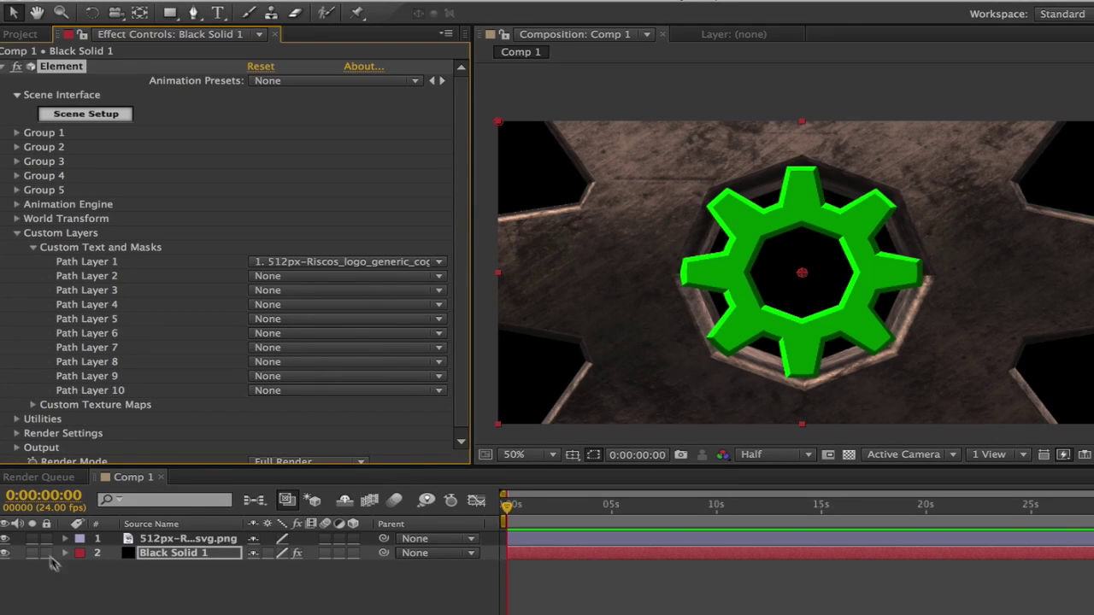
- Hide the green gear layer and set Group 1's Particle Size to 5
{"action": "left_click", "coordinate": [4, 538]}
{"action": "left_click", "coordinate": [17, 146]}
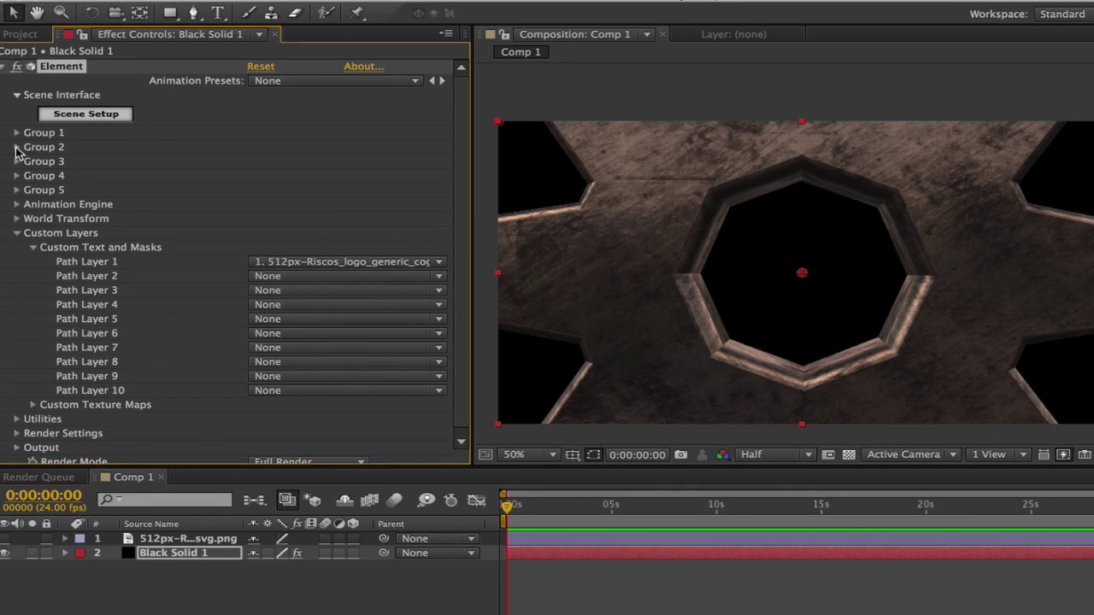
{"action": "left_click", "coordinate": [17, 147]}
{"action": "left_click", "coordinate": [34, 162]}
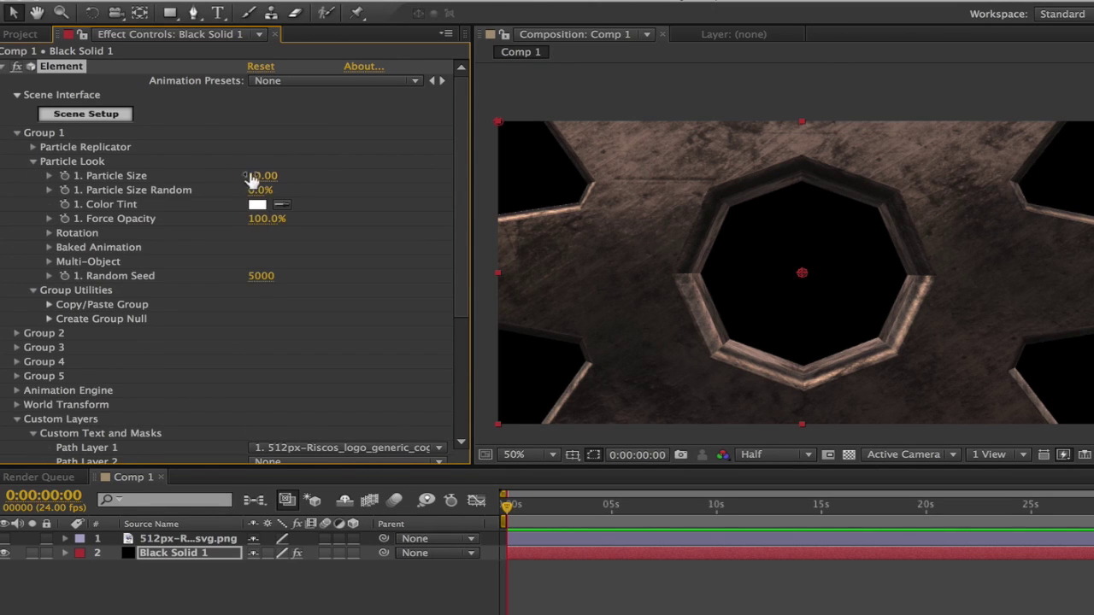
{"action": "key", "text": "Return"}
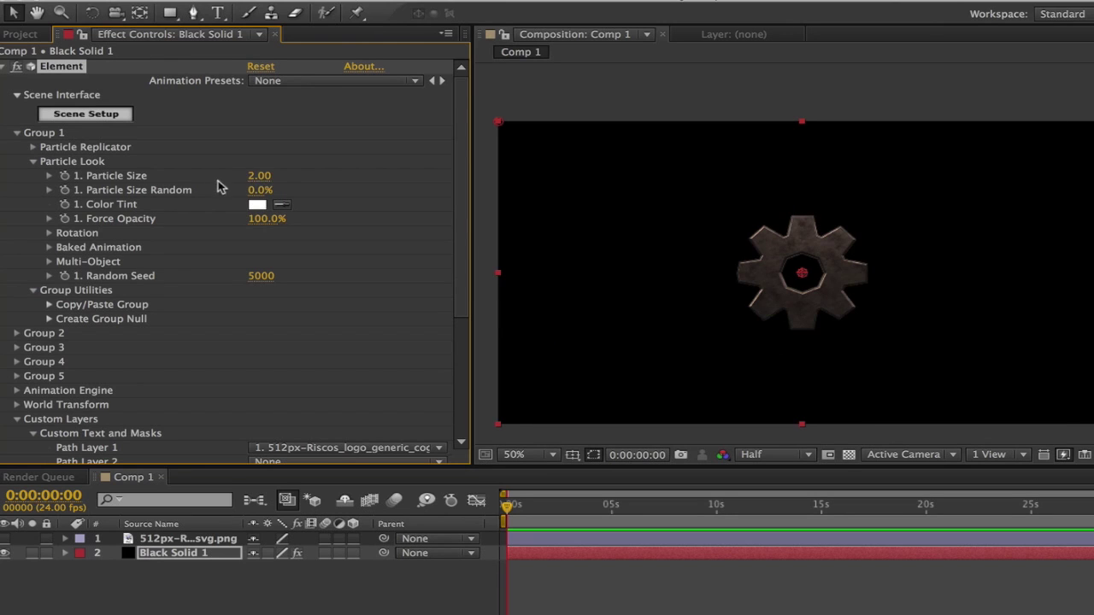
{"action": "key", "text": "Return"}
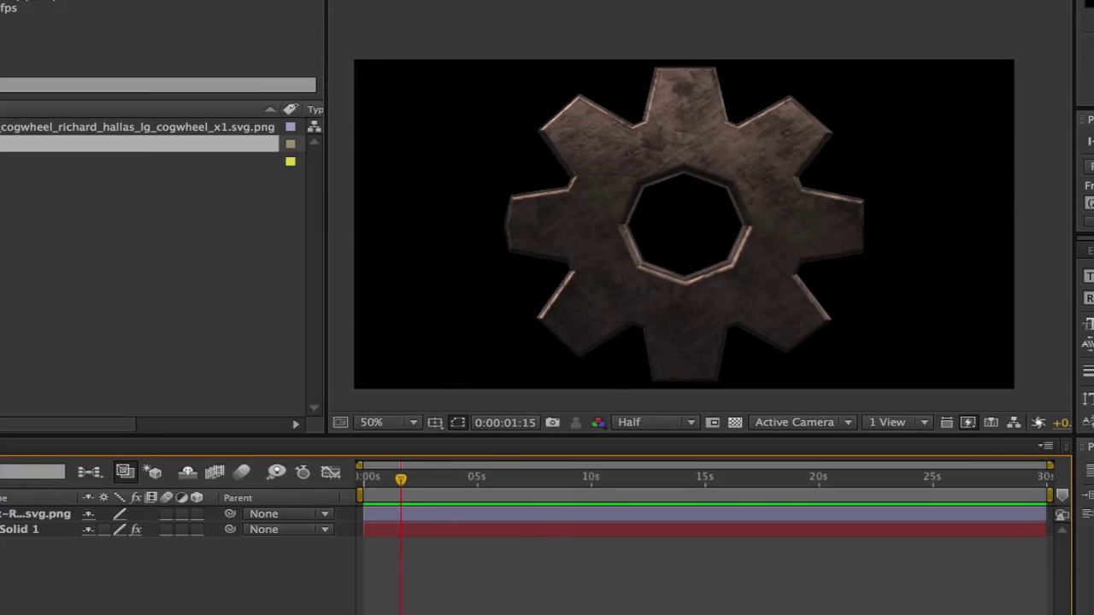
- Add a 50mm Camera 1 layer to the composition
{"action": "left_click", "coordinate": [225, 9]}
{"action": "mouse_move", "coordinate": [234, 32]}
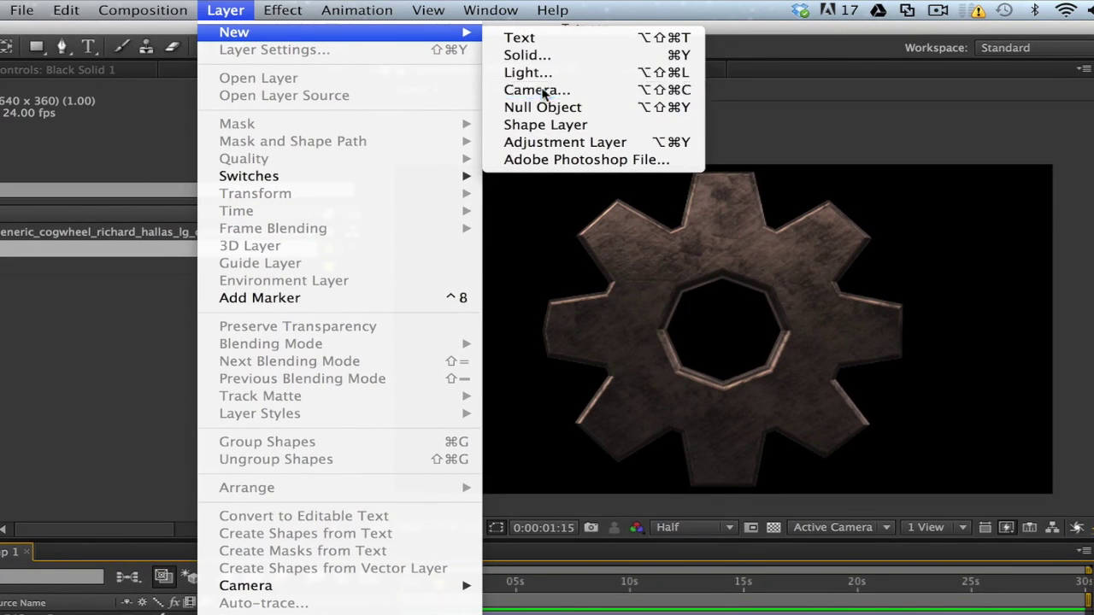
{"action": "left_click", "coordinate": [538, 91]}
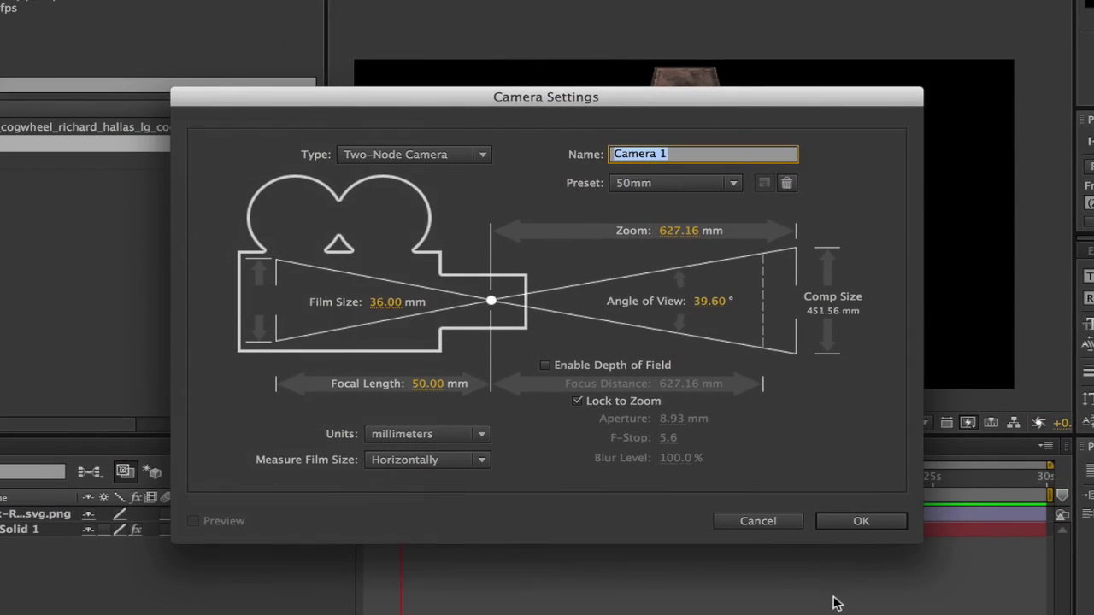
{"action": "left_click", "coordinate": [839, 525]}
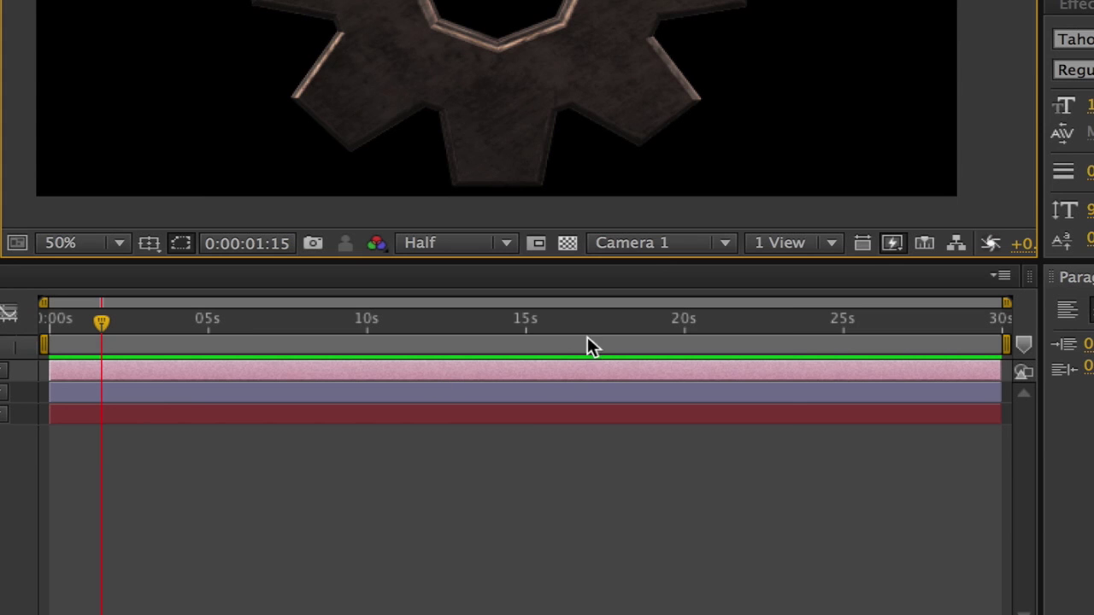
- Inspect the camera in Custom View 1, then orbit Camera 1 to tilt the gear
{"action": "left_click", "coordinate": [792, 422]}
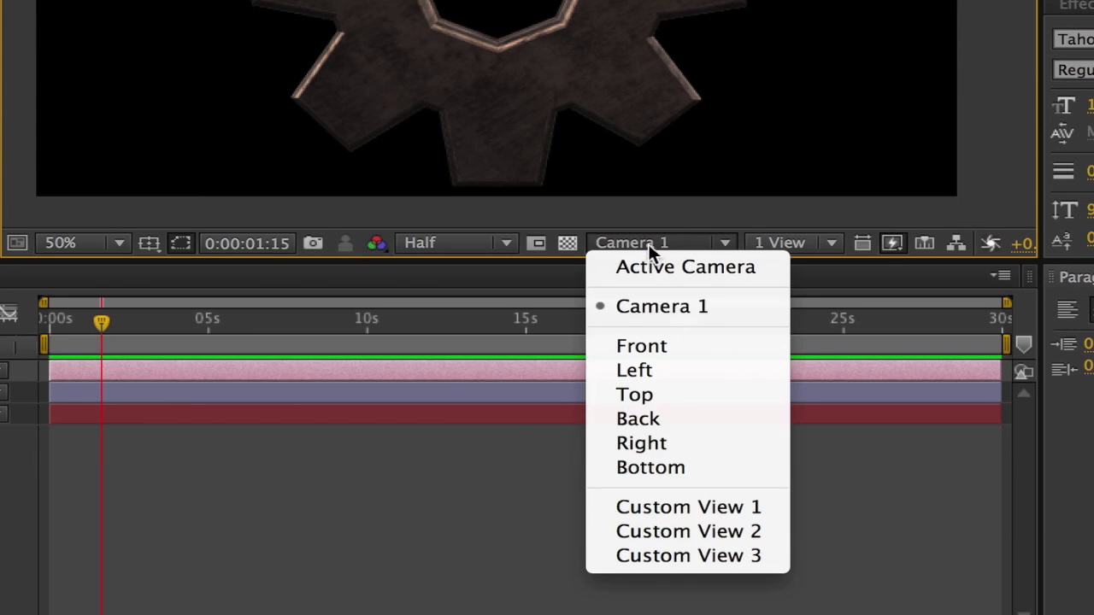
{"action": "left_click", "coordinate": [704, 510]}
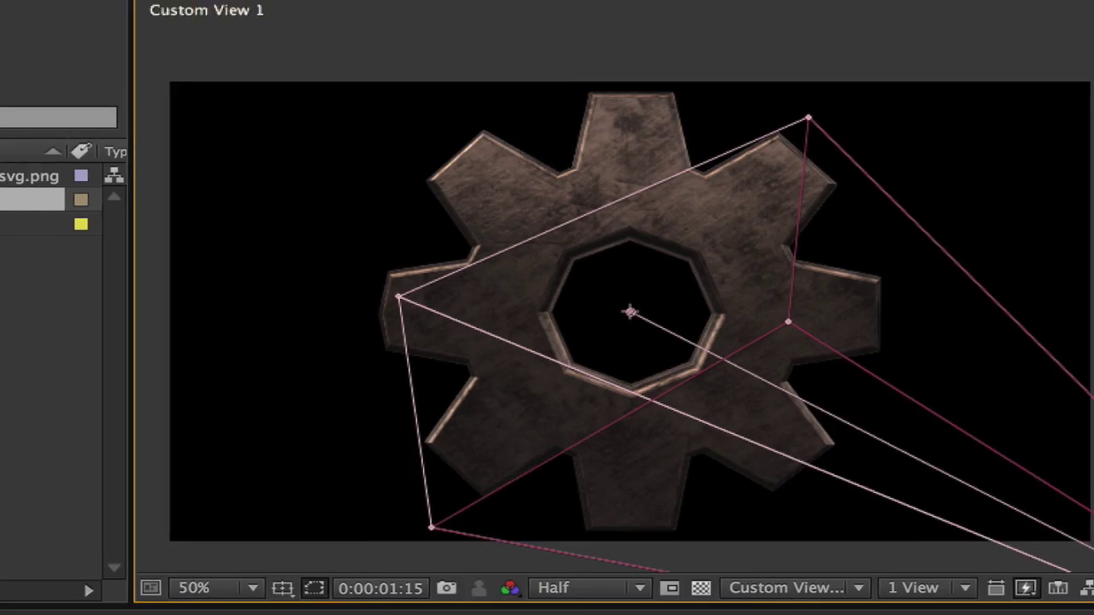
{"action": "left_click", "coordinate": [107, 58]}
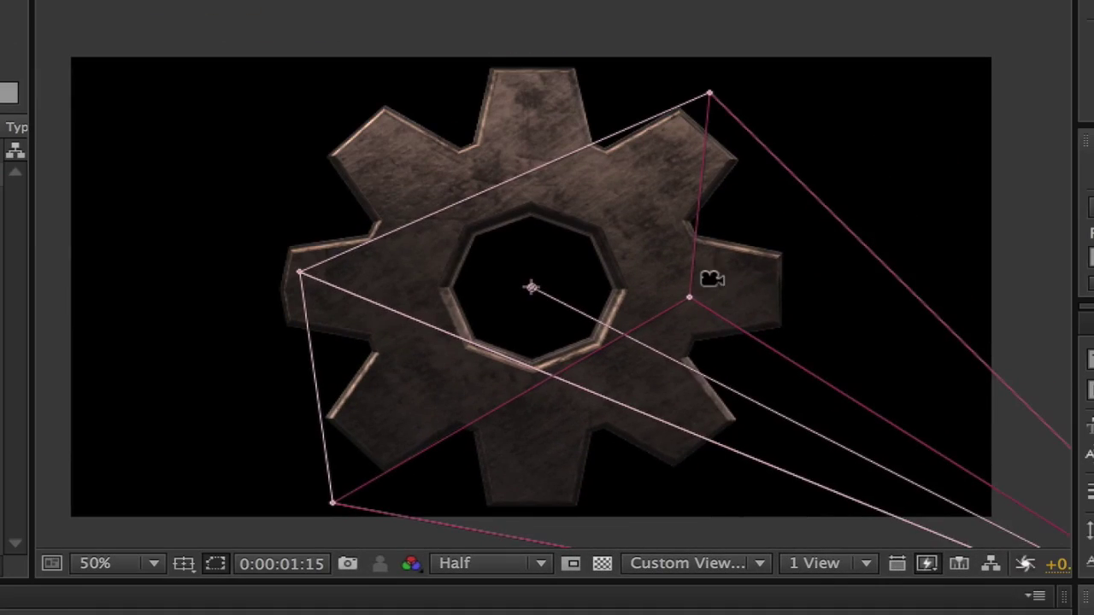
{"action": "left_click_drag", "start_coordinate": [712, 278], "coordinate": [654, 224]}
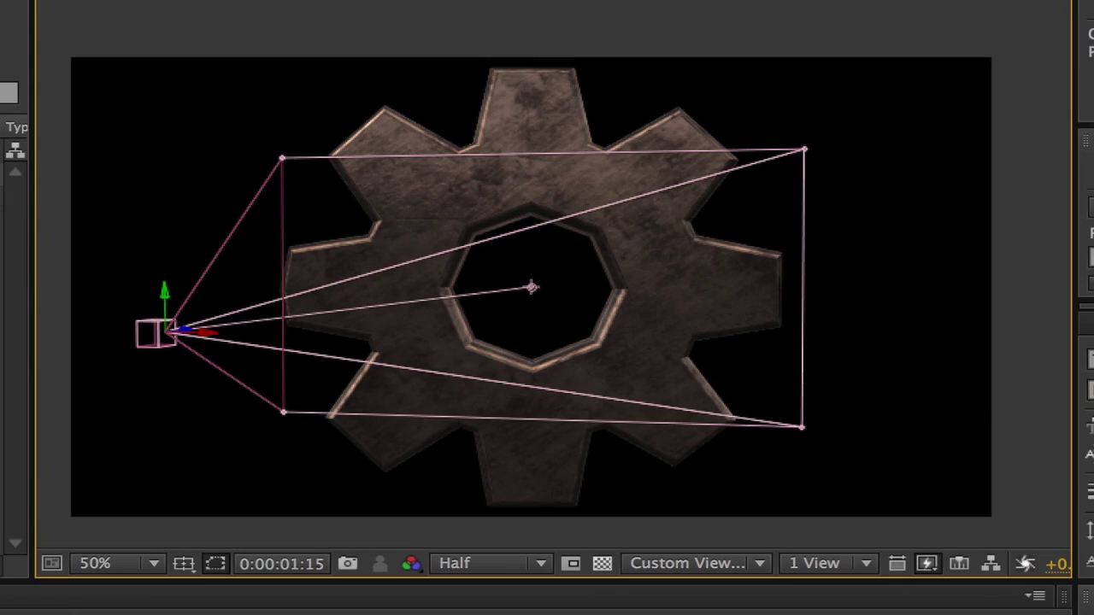
{"action": "mouse_move", "coordinate": [219, 329]}
{"action": "left_mouse_down"}
{"action": "mouse_move", "coordinate": [338, 346]}
{"action": "mouse_move", "coordinate": [305, 359]}
{"action": "mouse_move", "coordinate": [217, 335]}
{"action": "mouse_move", "coordinate": [373, 337]}
{"action": "mouse_move", "coordinate": [202, 349]}
{"action": "mouse_move", "coordinate": [220, 354]}
{"action": "left_mouse_up"}
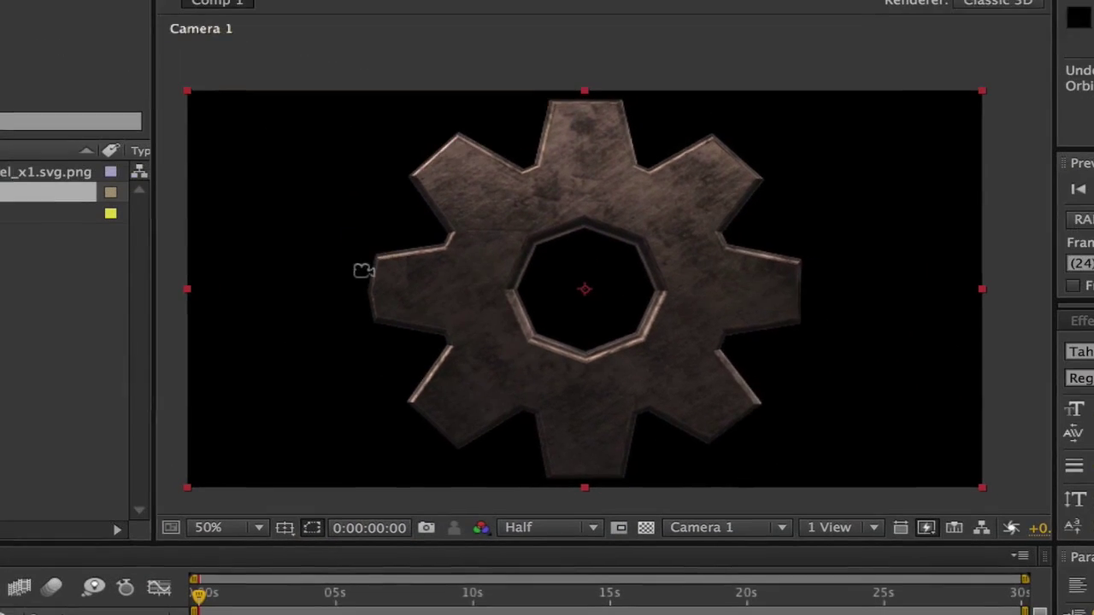
{"action": "mouse_move", "coordinate": [361, 269]}
{"action": "left_mouse_down"}
{"action": "mouse_move", "coordinate": [316, 214]}
{"action": "mouse_move", "coordinate": [373, 217]}
{"action": "mouse_move", "coordinate": [399, 163]}
{"action": "mouse_move", "coordinate": [295, 183]}
{"action": "mouse_move", "coordinate": [268, 171]}
{"action": "left_mouse_up"}
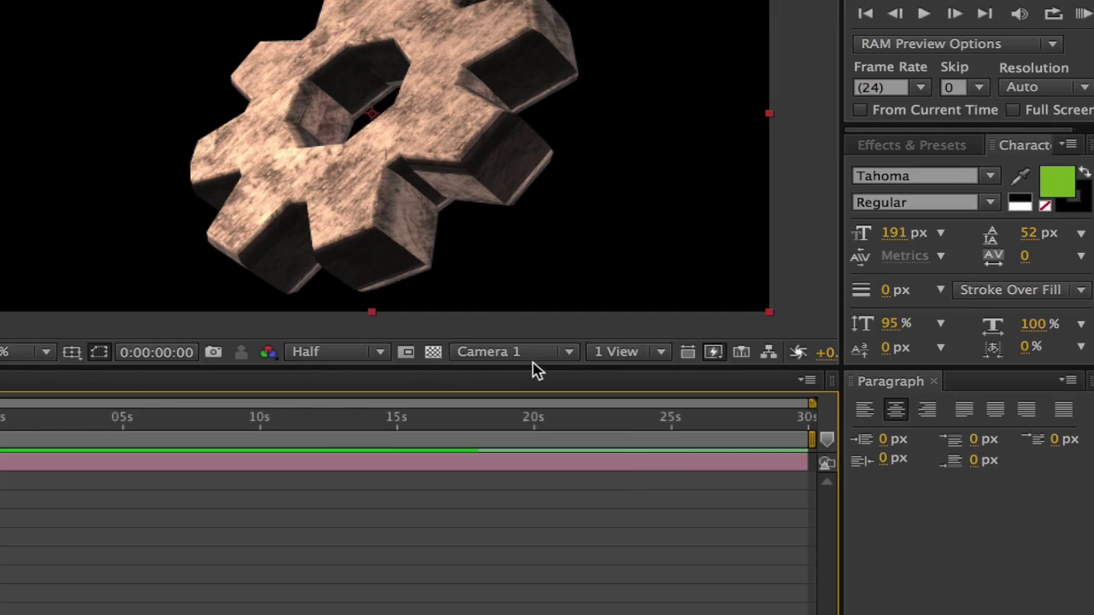
- Switch to a custom view, dolly in on the gear, and expand Camera 1's Camera Options
{"action": "left_click", "coordinate": [535, 354]}
{"action": "left_click", "coordinate": [547, 580]}
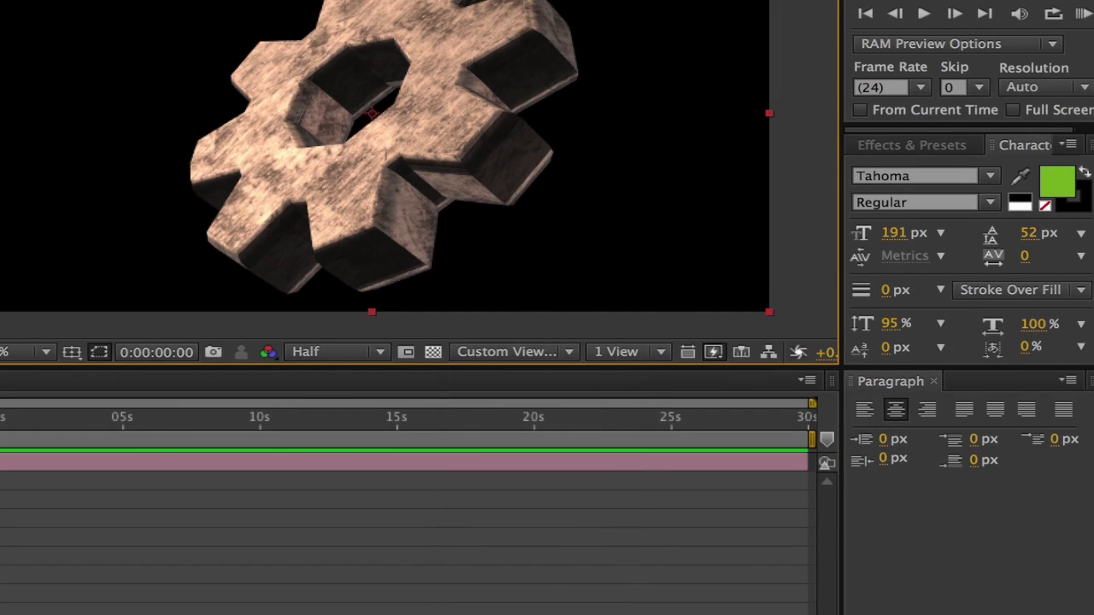
{"action": "left_click_drag", "start_coordinate": [571, 133], "coordinate": [507, 78]}
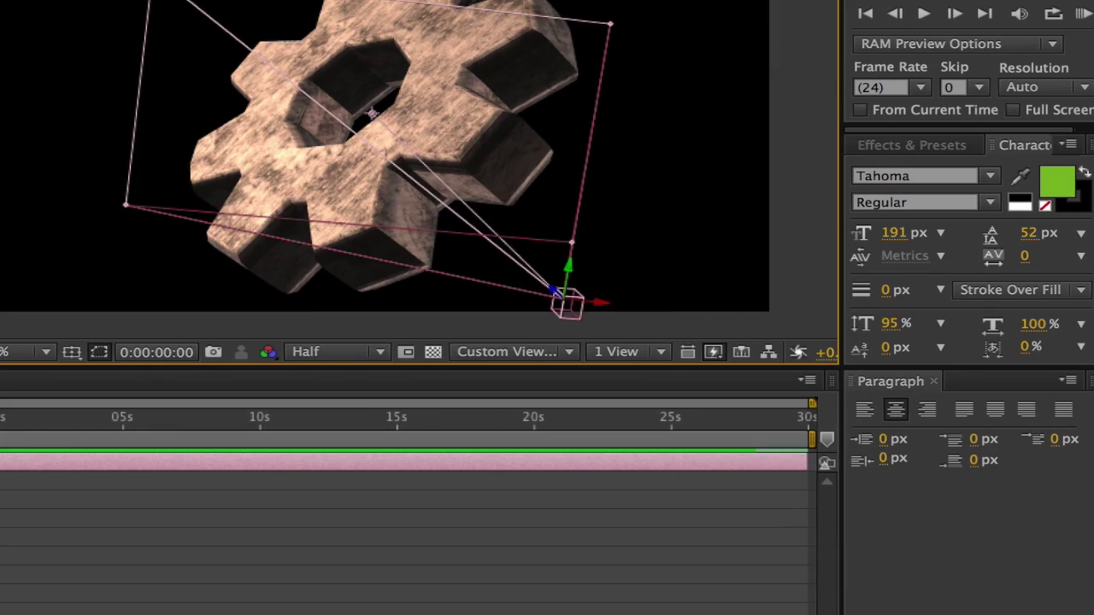
{"action": "scroll", "coordinate": [527, 267], "scroll_direction": "up", "scroll_amount": 3}
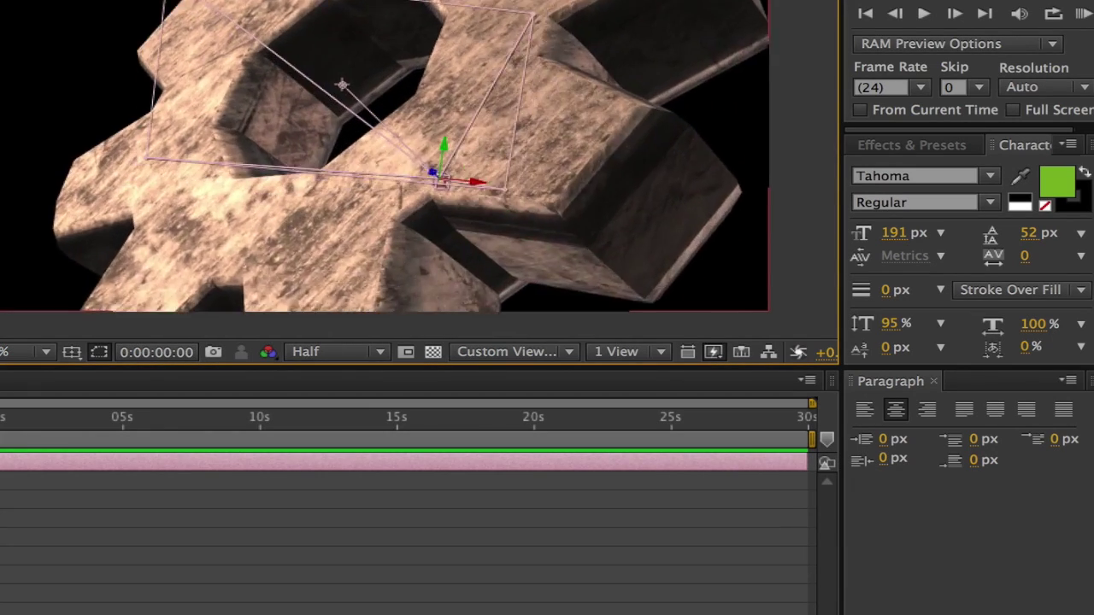
{"action": "scroll", "coordinate": [527, 267], "scroll_direction": "up", "scroll_amount": 2}
{"action": "left_click", "coordinate": [58, 486]}
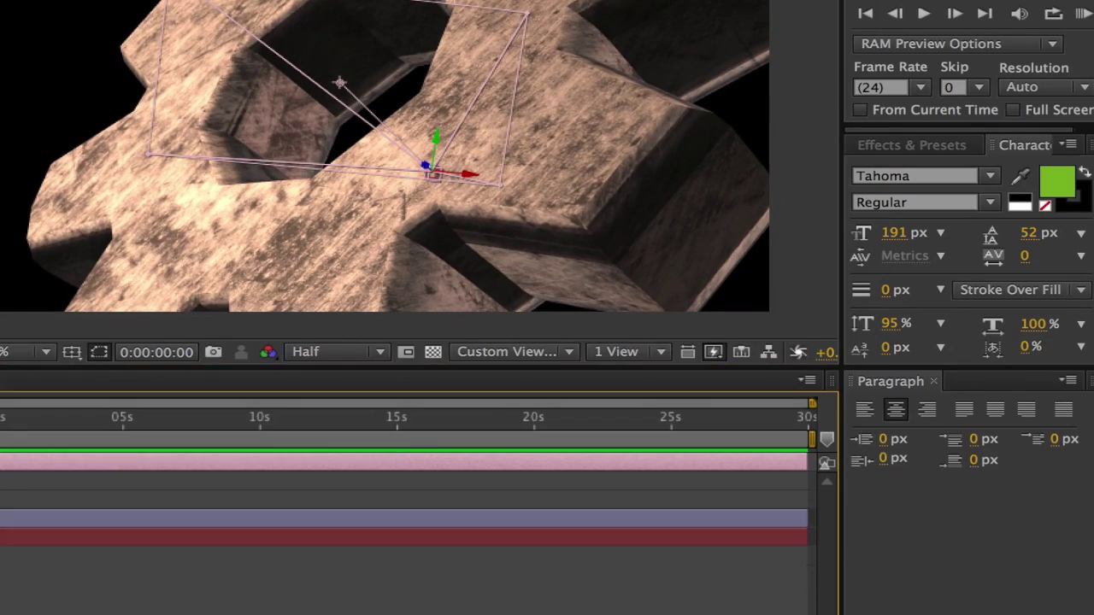
{"action": "left_click", "coordinate": [58, 501]}
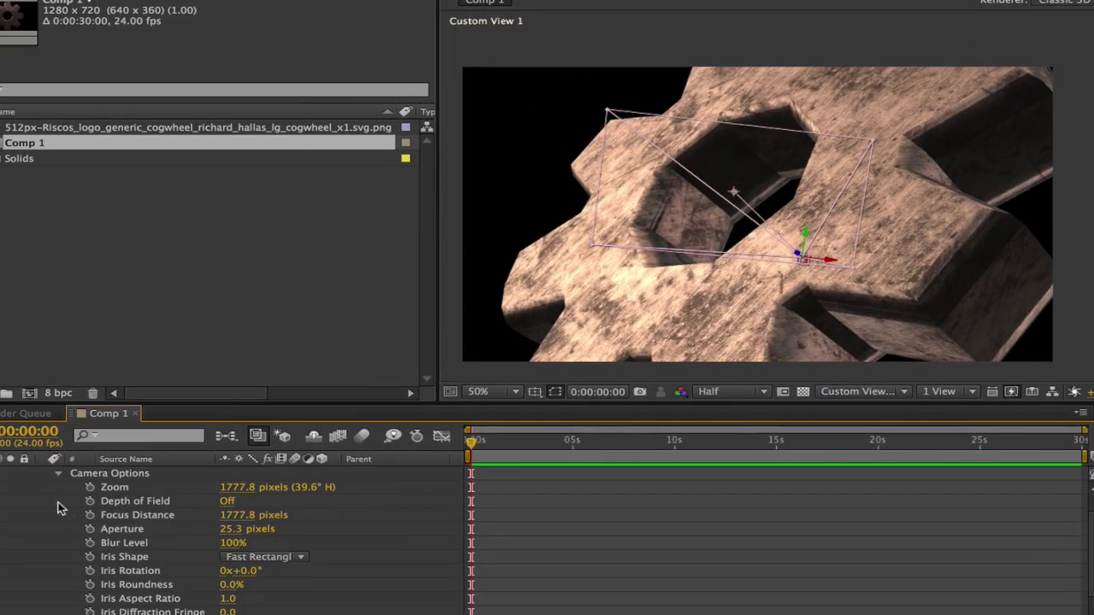
- Turn Camera 1's Depth of Field on and scrub its Aperture to 16.3 pixels
{"action": "left_click", "coordinate": [224, 501]}
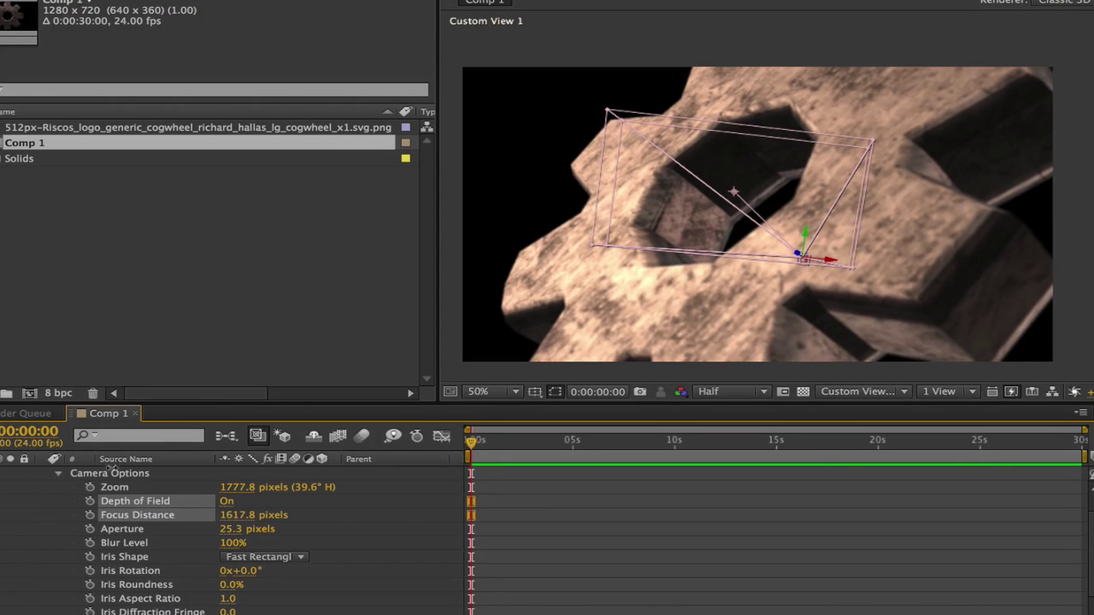
{"action": "left_click", "coordinate": [291, 515]}
{"action": "left_click_drag", "start_coordinate": [231, 530], "coordinate": [218, 522]}
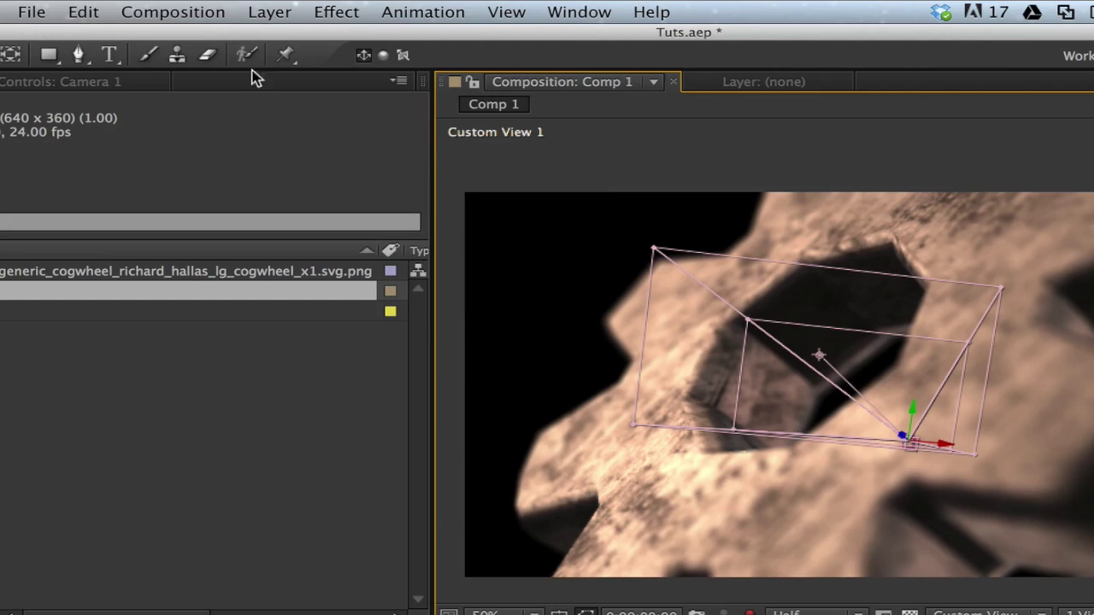
- Add a new light layer with its default settings via Layer > New > Light
{"action": "left_click", "coordinate": [270, 11]}
{"action": "mouse_move", "coordinate": [402, 38]}
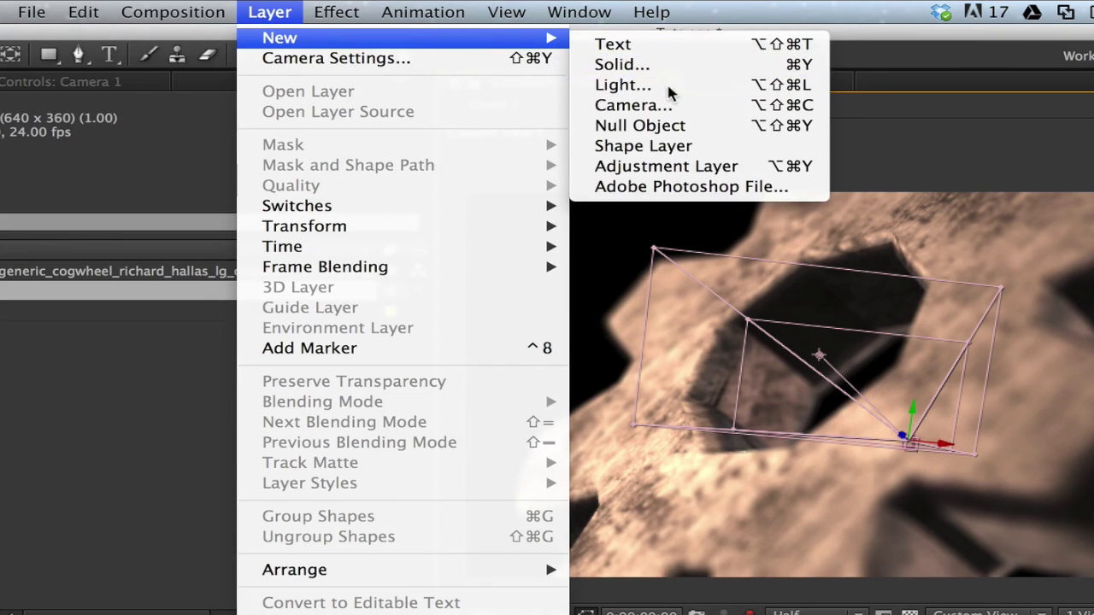
{"action": "left_click", "coordinate": [666, 85]}
{"action": "key", "text": "Return"}
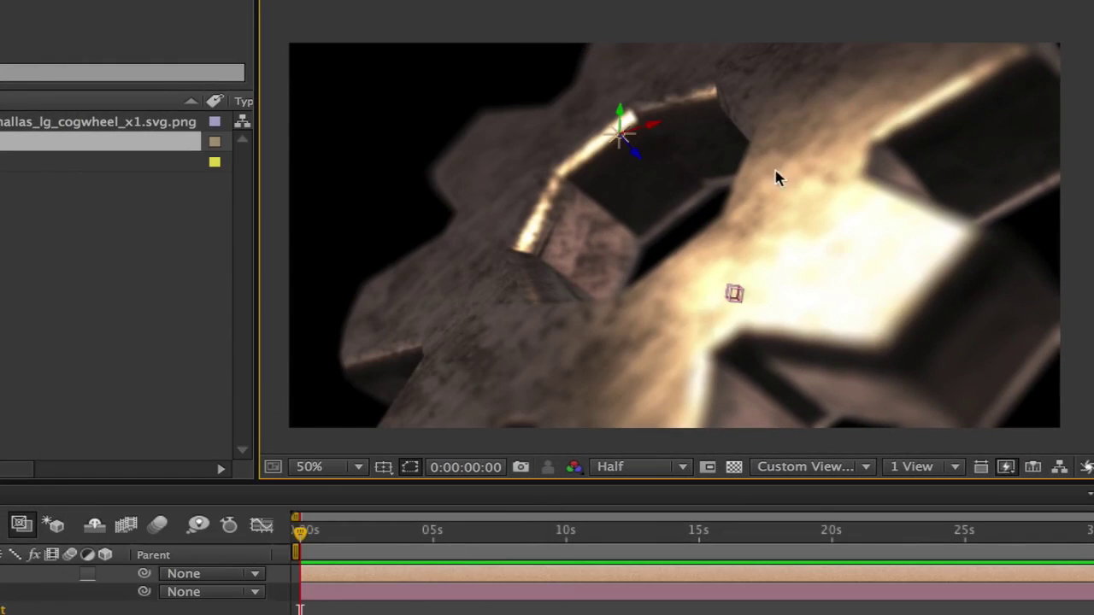
- Drag the light up and left above the cogwheel, then recenter the view
{"action": "left_click_drag", "start_coordinate": [628, 129], "coordinate": [434, 200]}
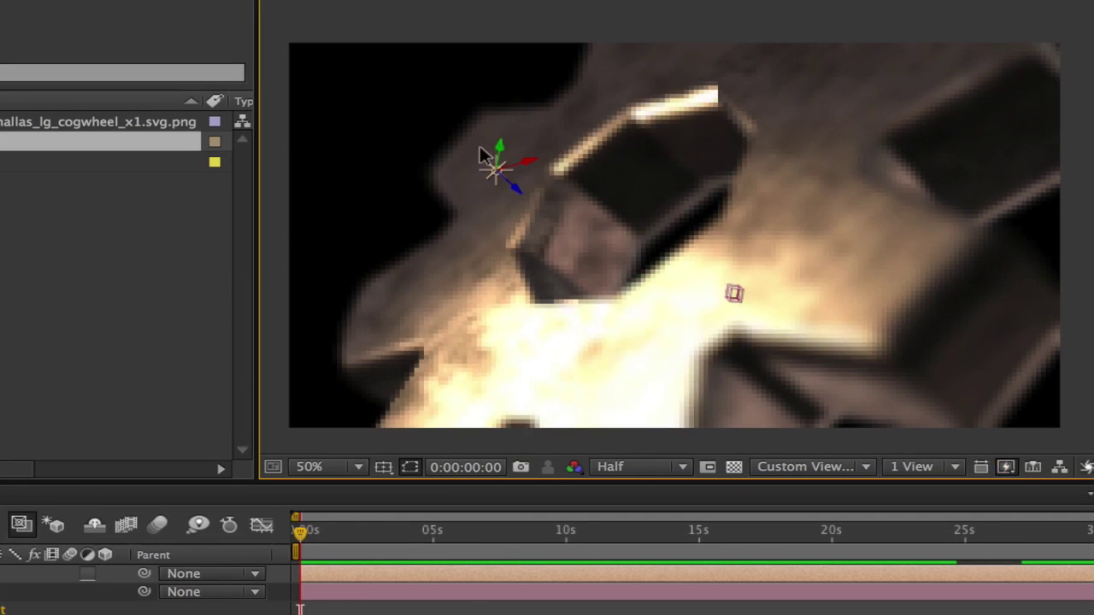
{"action": "mouse_move", "coordinate": [500, 152]}
{"action": "left_mouse_down"}
{"action": "mouse_move", "coordinate": [546, 10]}
{"action": "mouse_move", "coordinate": [447, 15]}
{"action": "left_mouse_up"}
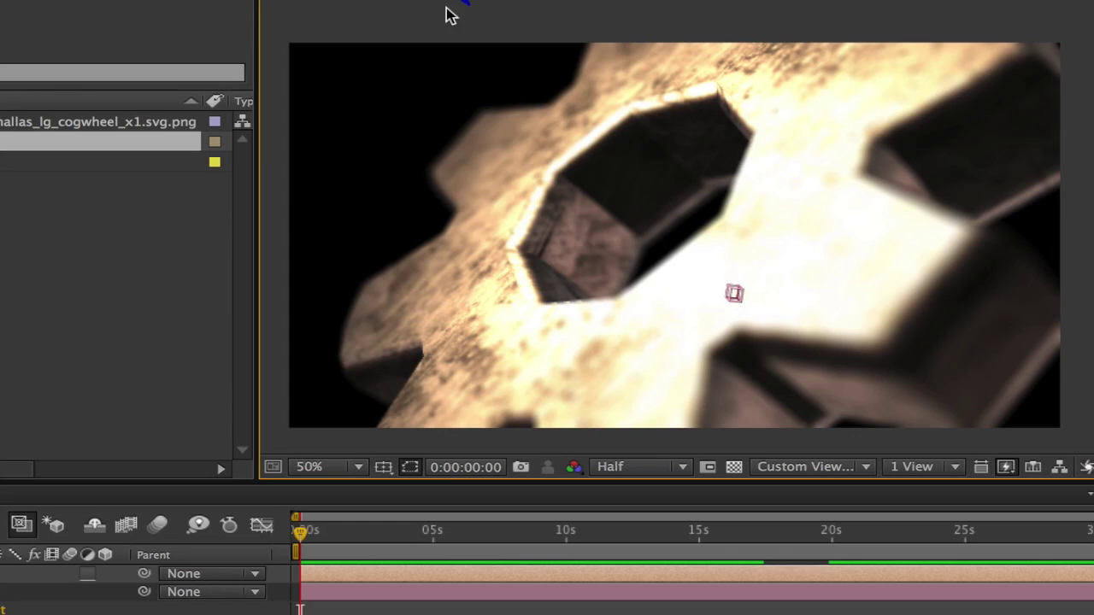
{"action": "left_click_drag", "start_coordinate": [623, 152], "coordinate": [656, 292]}
{"action": "left_click_drag", "start_coordinate": [477, 88], "coordinate": [526, 2]}
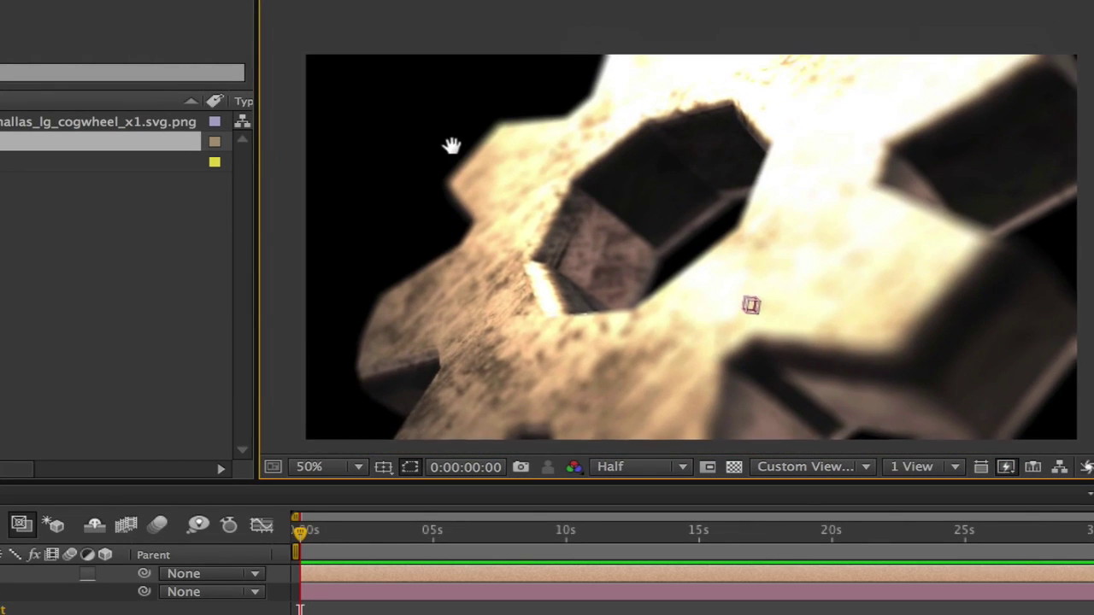
{"action": "mouse_move", "coordinate": [450, 147]}
{"action": "left_mouse_down"}
{"action": "mouse_move", "coordinate": [443, 132]}
{"action": "mouse_move", "coordinate": [455, 125]}
{"action": "left_mouse_up"}
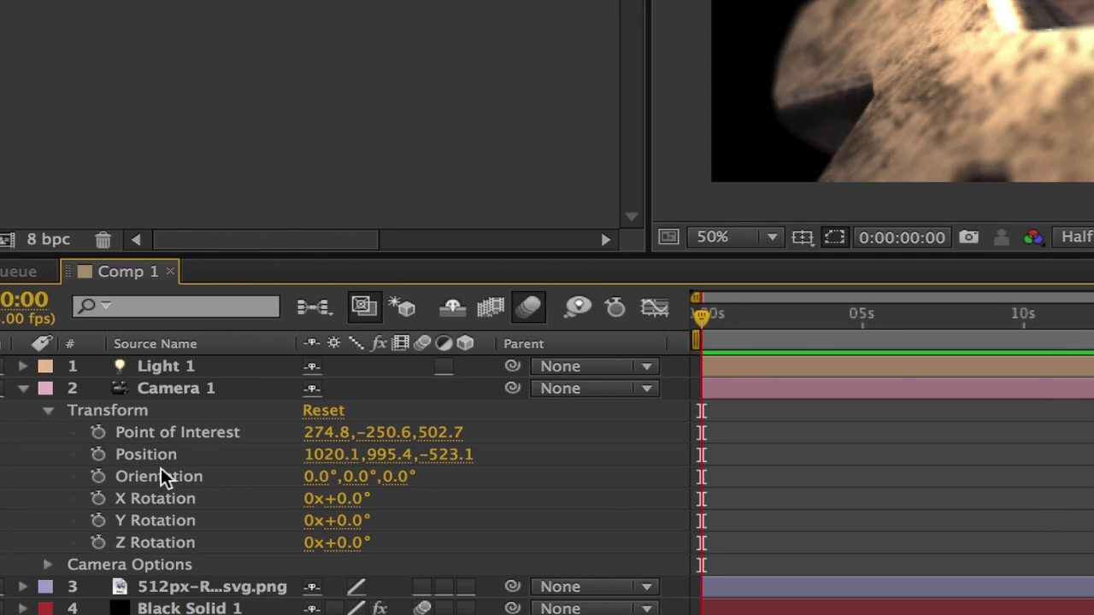
- Keyframe Camera 1's Y position from 1232.4 at 0s to 640.4 at 0:00:04:23, then preview
{"action": "left_click", "coordinate": [98, 455]}
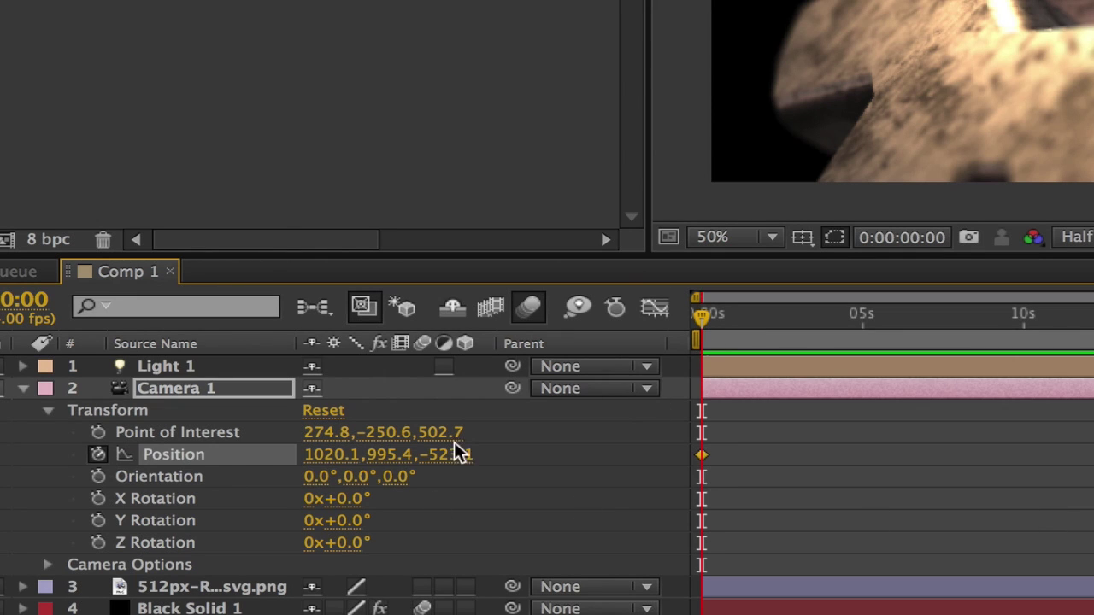
{"action": "left_click_drag", "start_coordinate": [460, 454], "coordinate": [513, 453]}
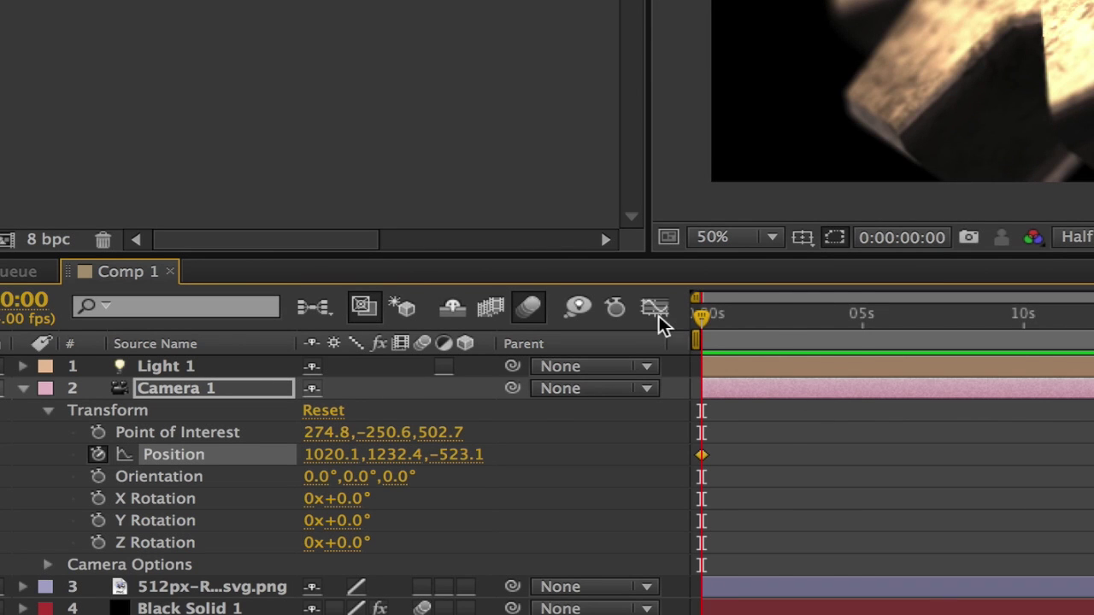
{"action": "left_click_drag", "start_coordinate": [410, 454], "coordinate": [530, 436]}
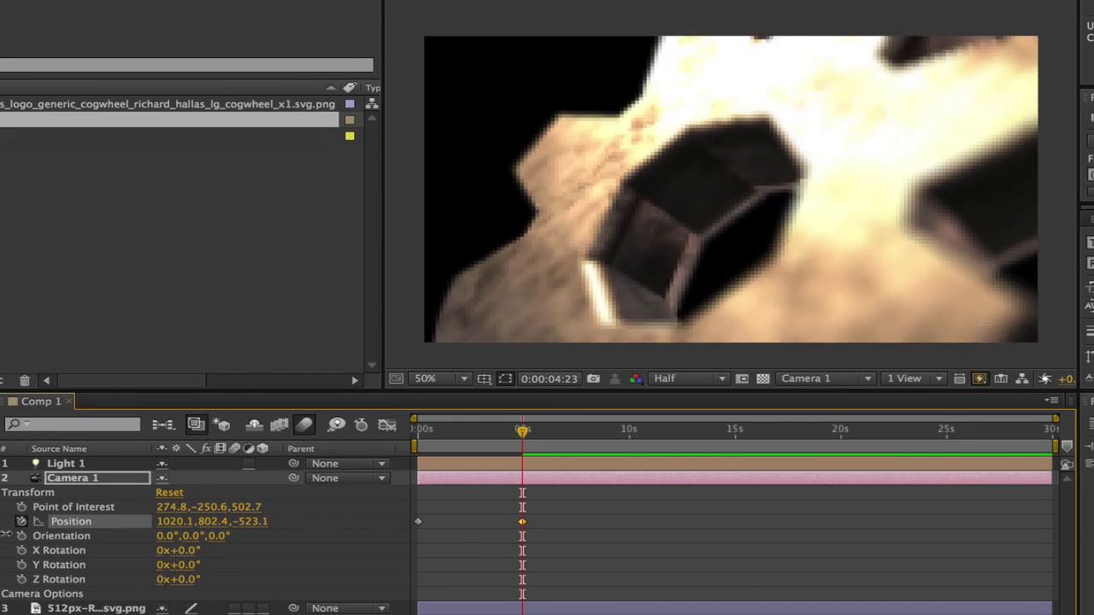
{"action": "key", "text": "KP_0"}
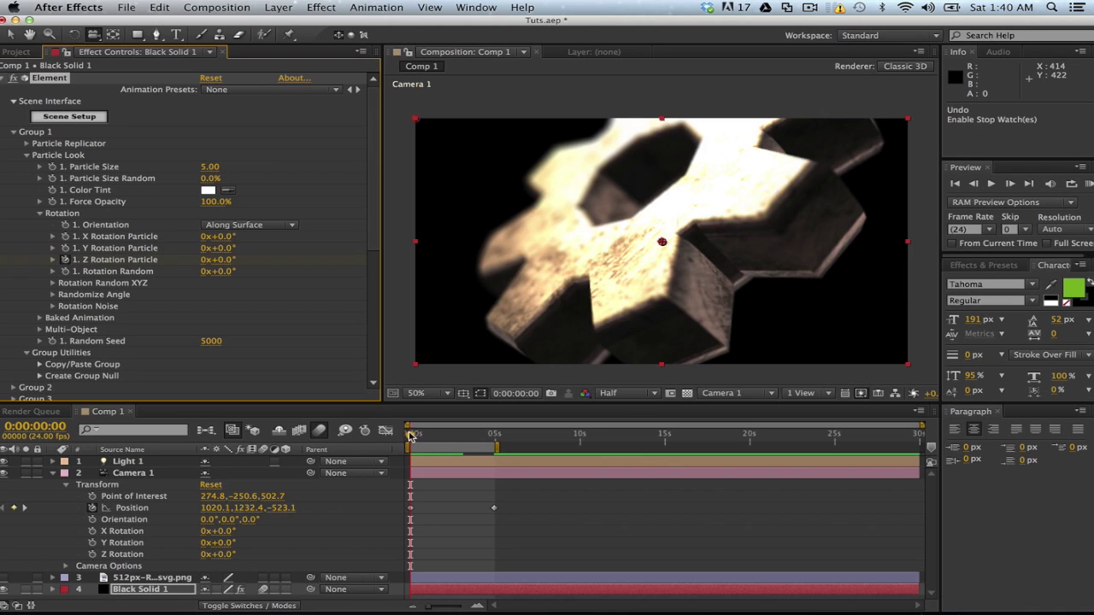
- Keyframe Element's Z Rotation Particle from 0x to 2x at 0:00:04:23 and preview
{"action": "left_click_drag", "start_coordinate": [410, 436], "coordinate": [500, 439]}
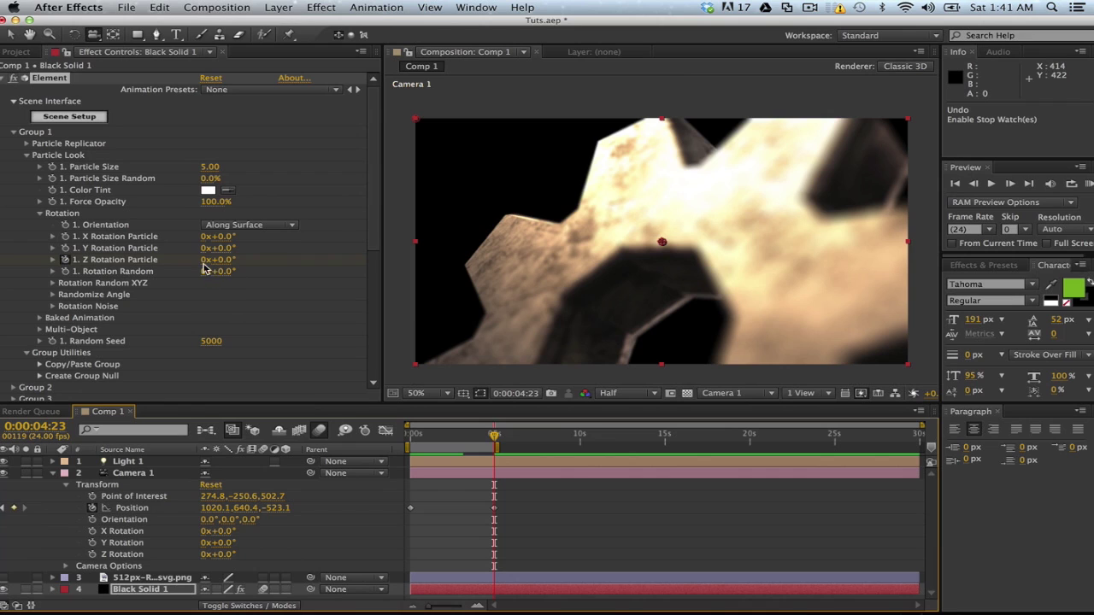
{"action": "left_click", "coordinate": [203, 259]}
{"action": "type", "text": "2"}
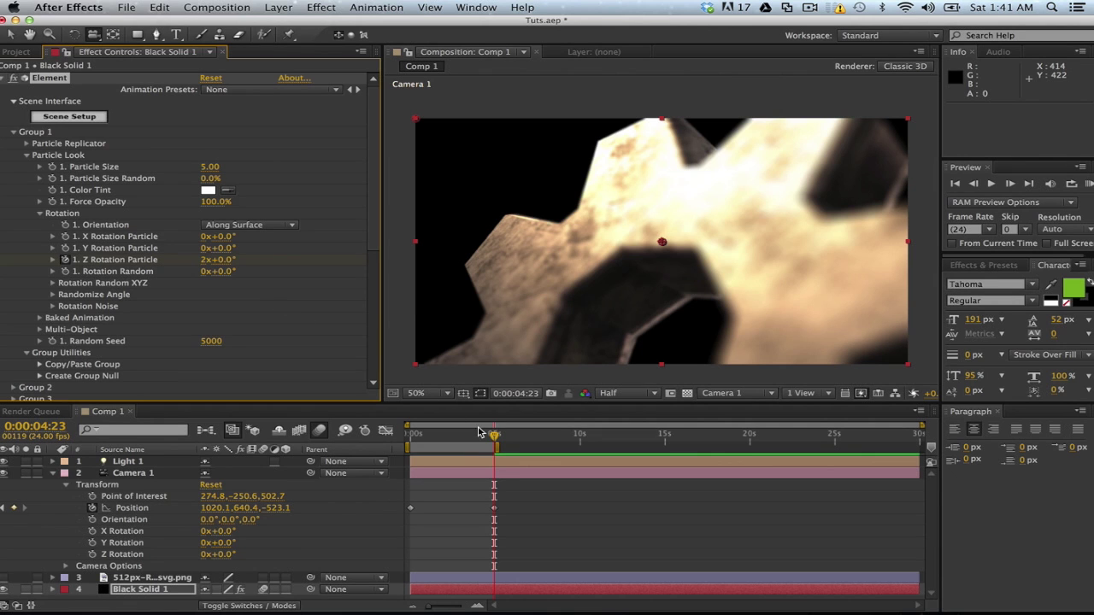
{"action": "left_click_drag", "start_coordinate": [494, 437], "coordinate": [411, 434]}
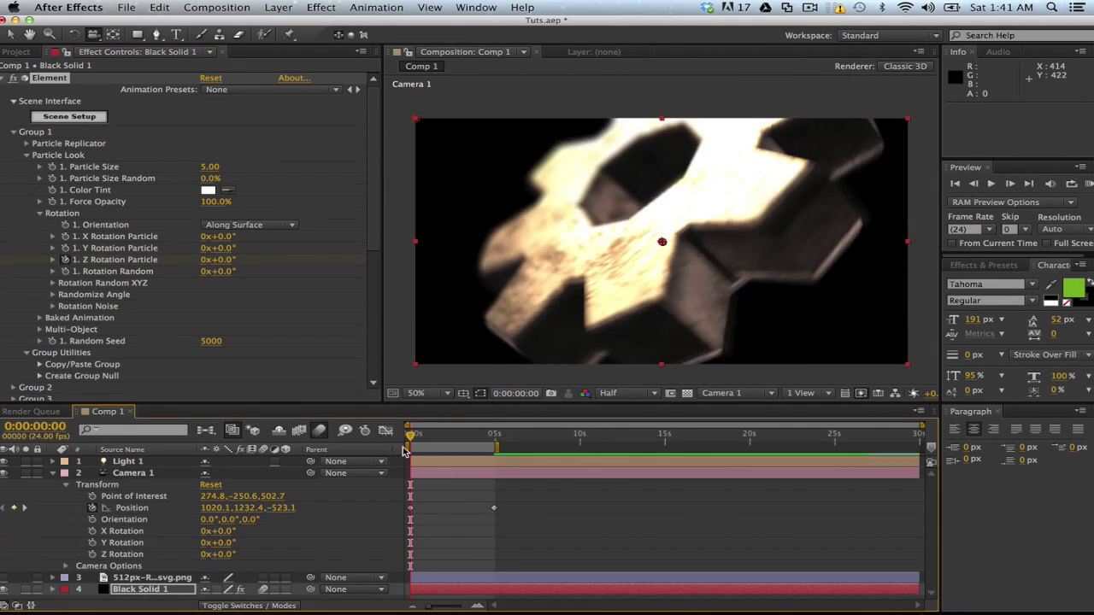
{"action": "key", "text": "space"}
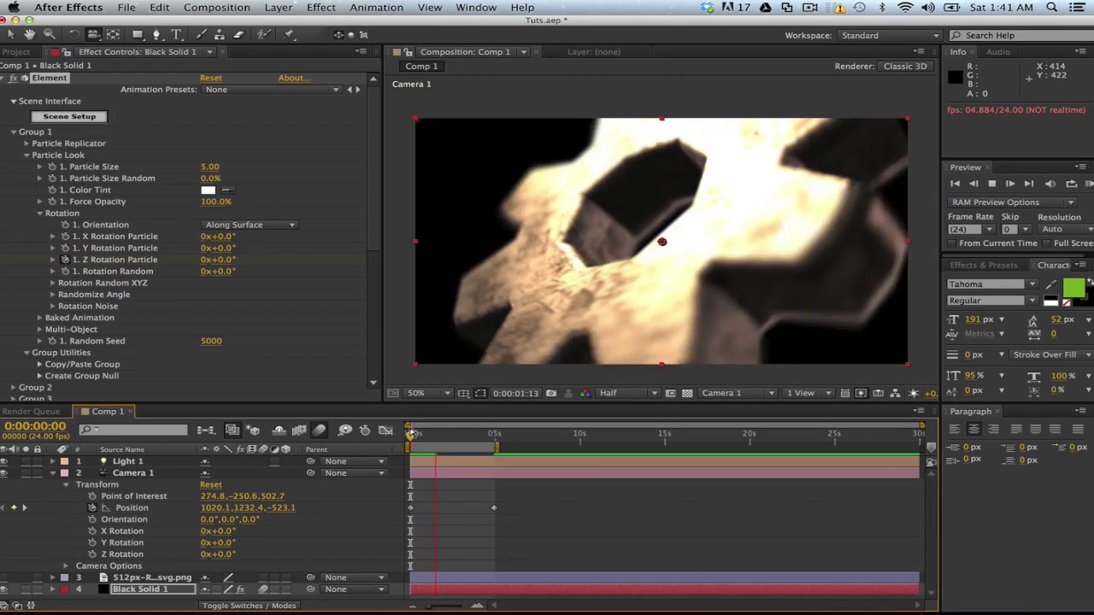
- Collapse Element's Custom Layers and Animation Engine groups, then add Comp 1 to the Render Queue
{"action": "scroll", "coordinate": [86, 256], "scroll_direction": "down", "scroll_amount": 5}
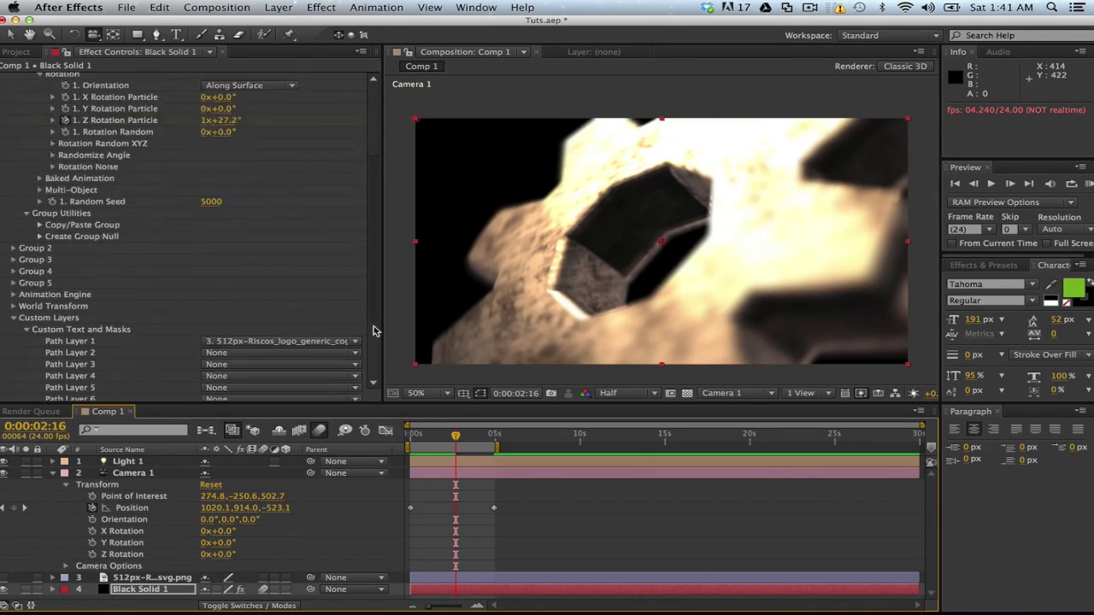
{"action": "left_click", "coordinate": [14, 257]}
{"action": "left_click", "coordinate": [14, 234]}
{"action": "scroll", "coordinate": [12, 331], "scroll_direction": "down", "scroll_amount": 1}
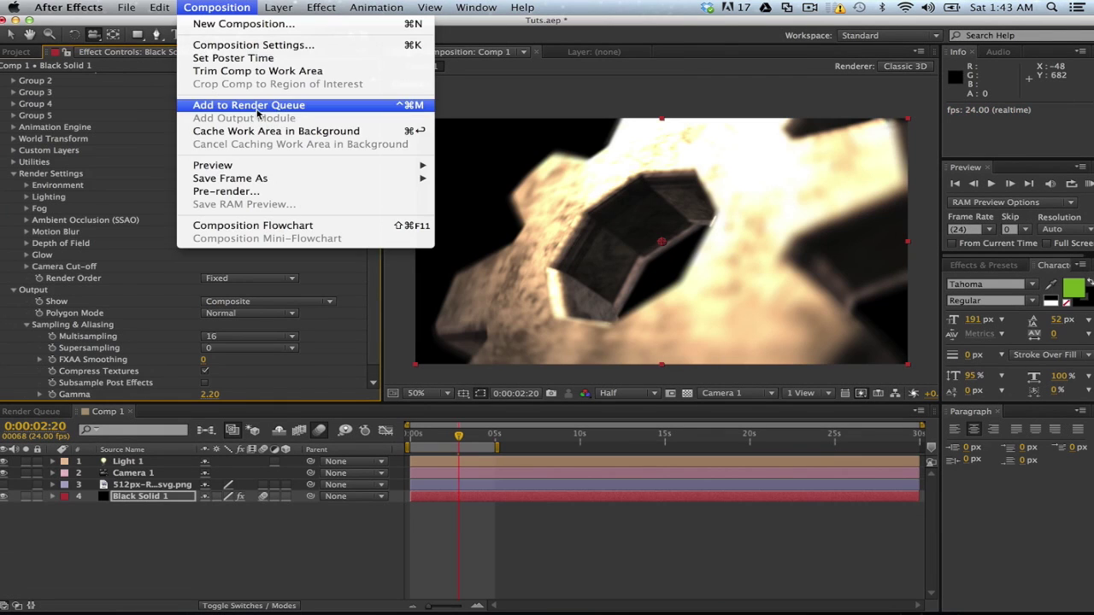
{"action": "left_click", "coordinate": [240, 105]}
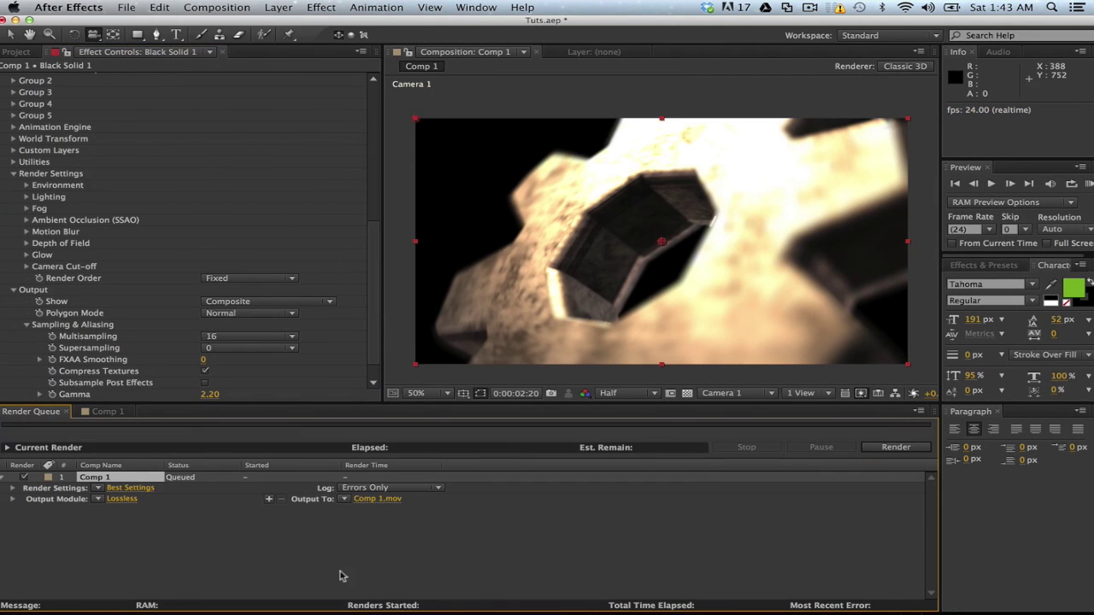
- Show the output format presets for Comp 1's Lossless Output Module
{"action": "left_click", "coordinate": [102, 500]}
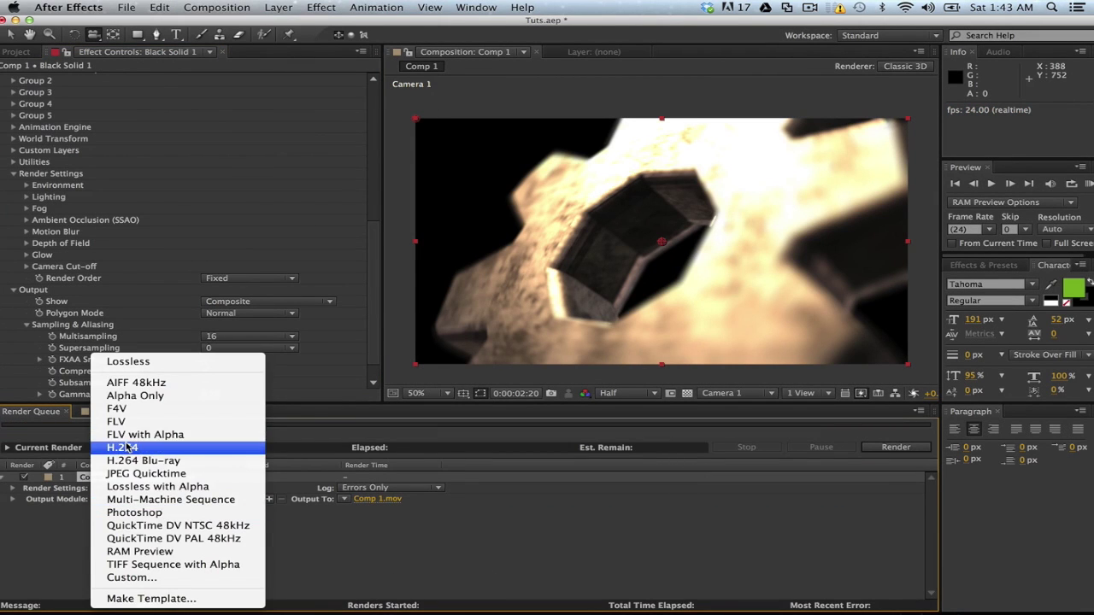